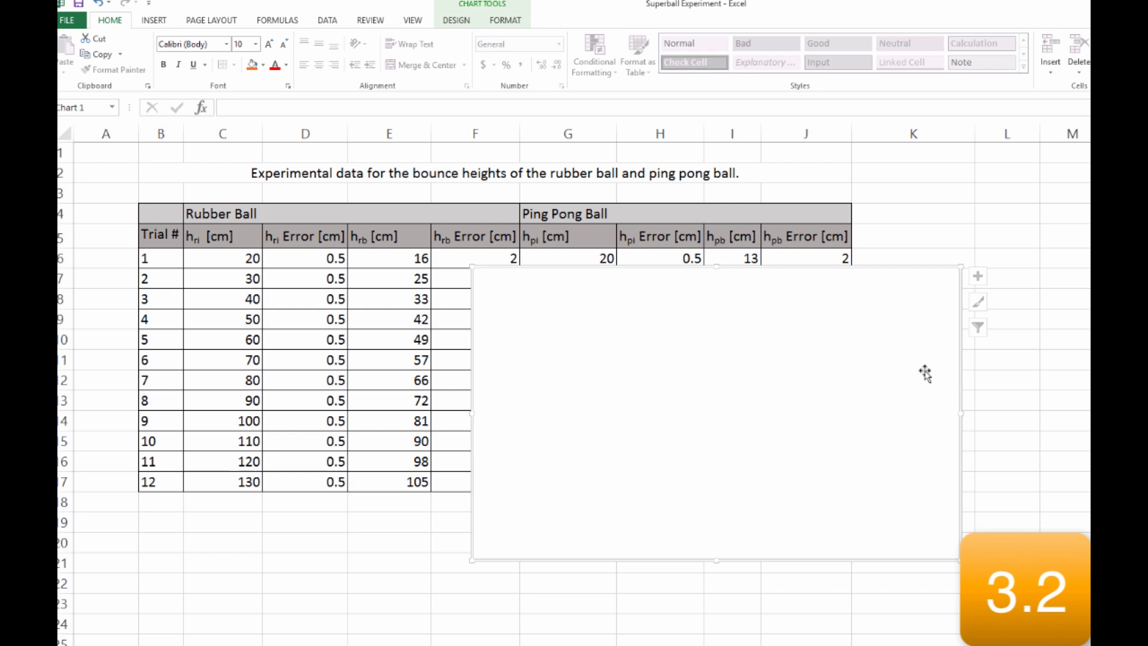
Add a chart data series named Rubber Ball, taking its X values from C6:C17 on the Super Ball Data sheet.
right_click(926, 372)
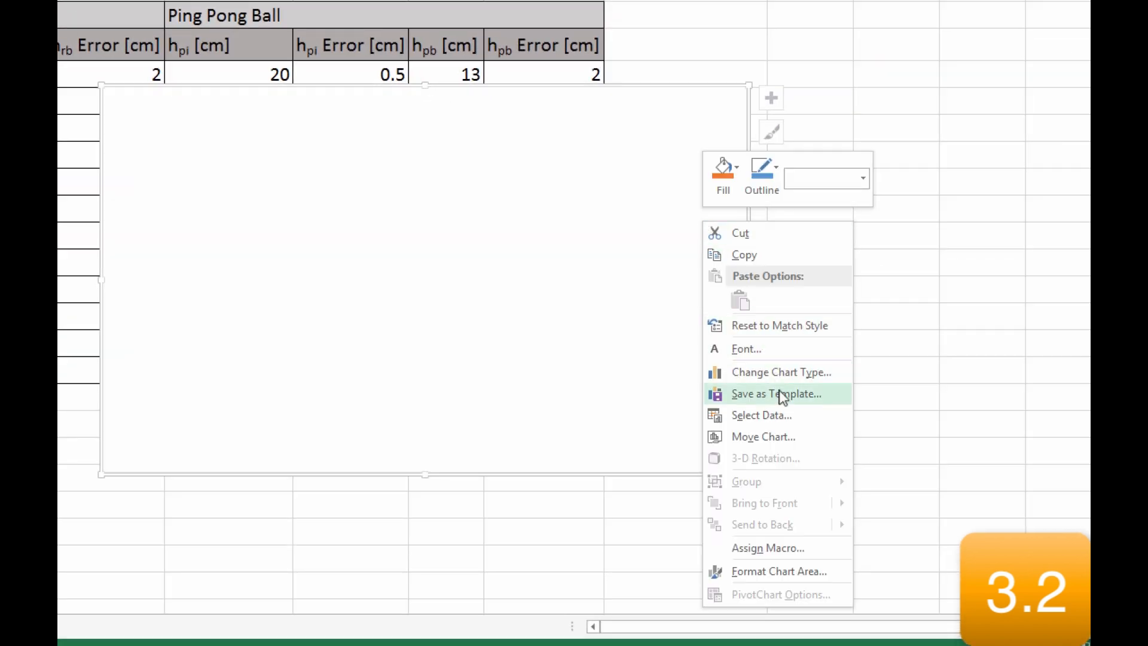
click(788, 415)
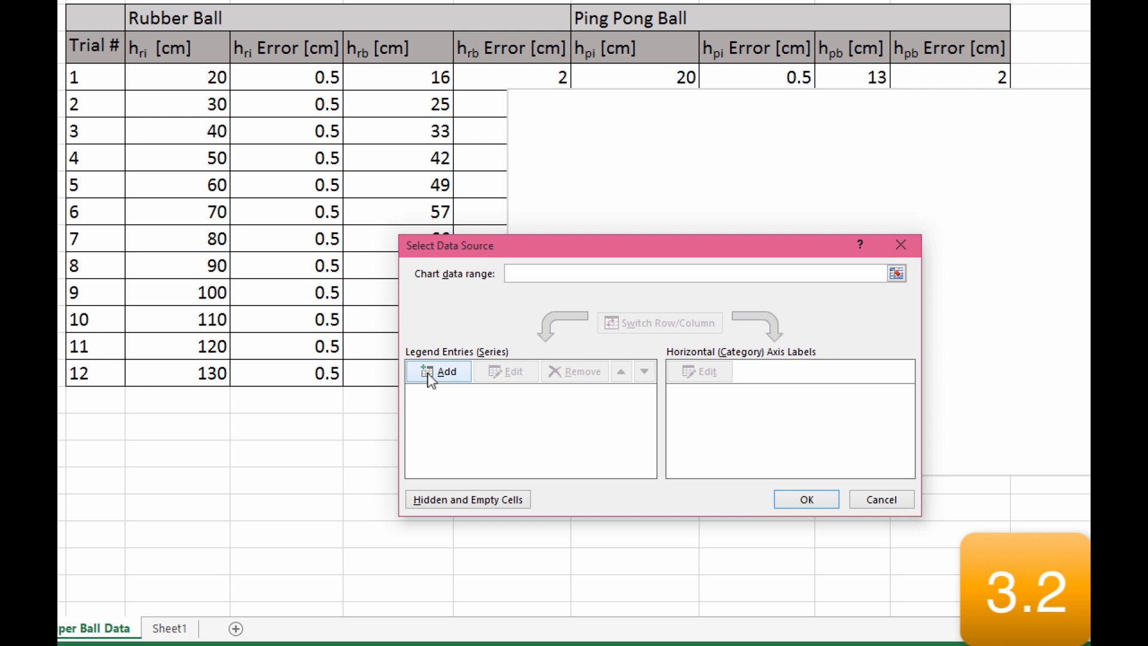
click(431, 377)
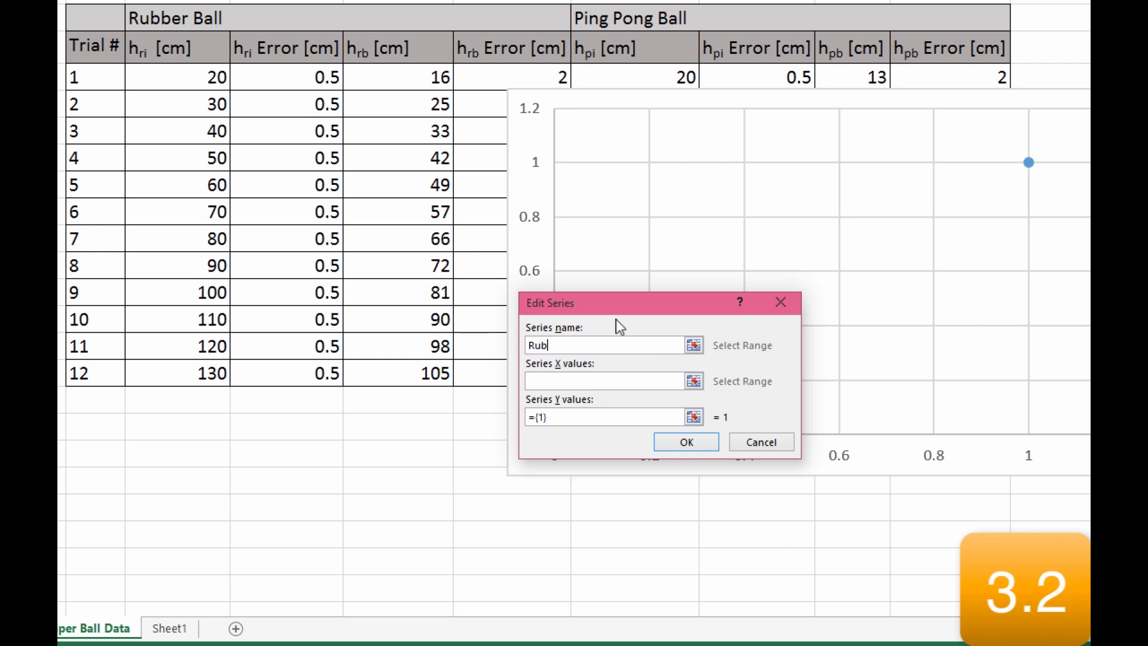
text(all)
click(625, 379)
click(694, 381)
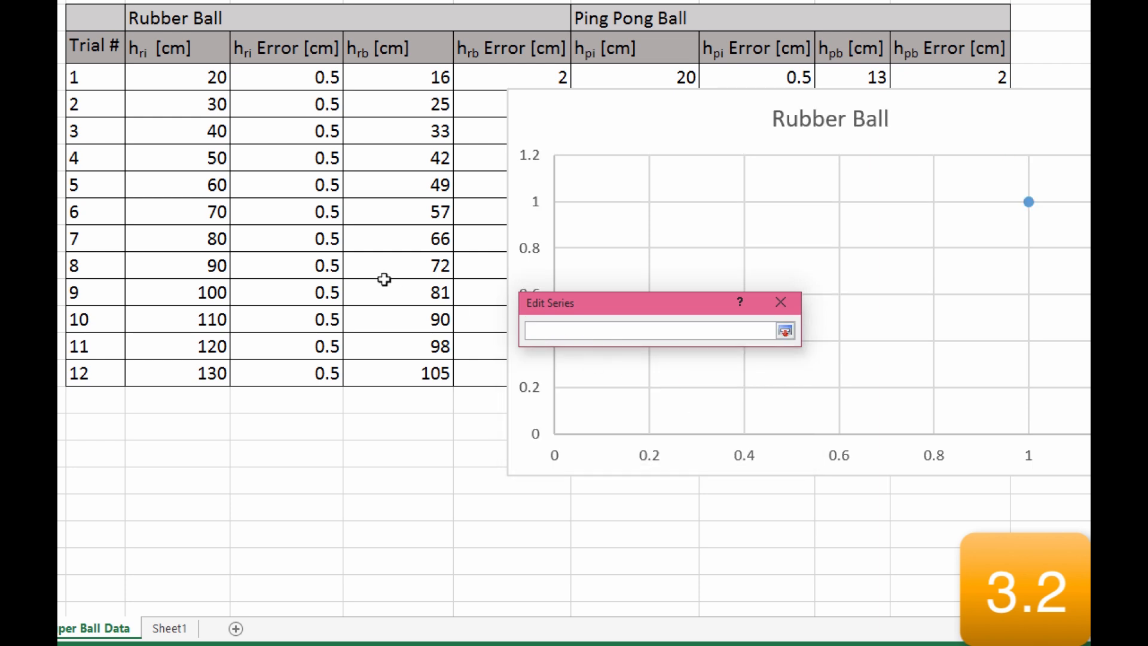
drag(194, 77, 206, 373)
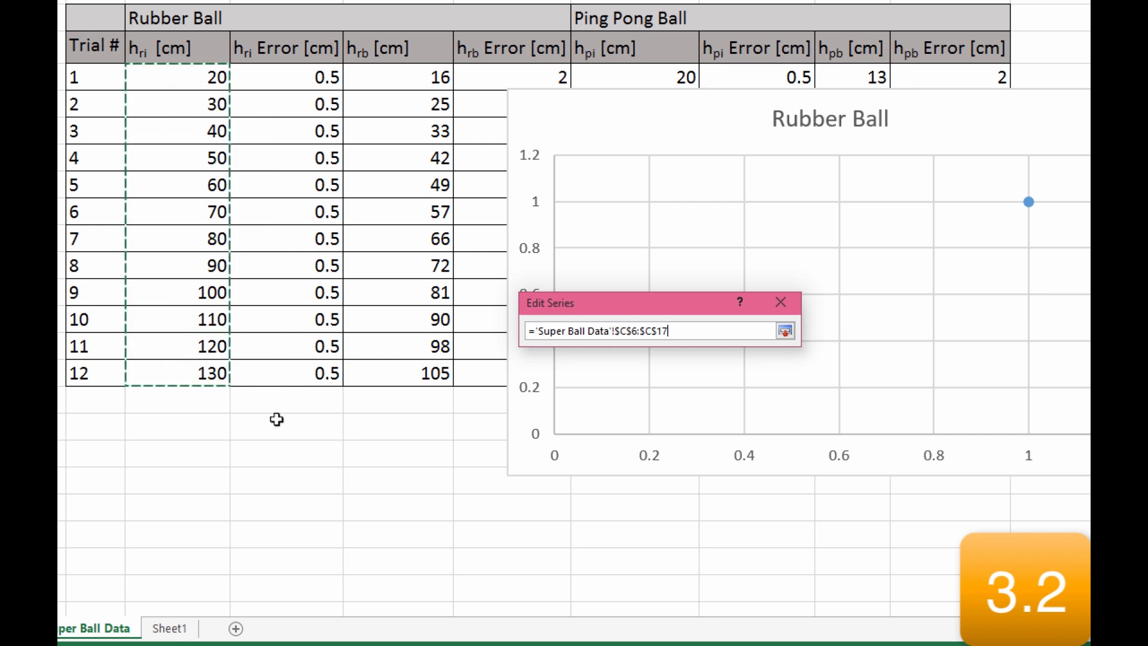
key(Return)
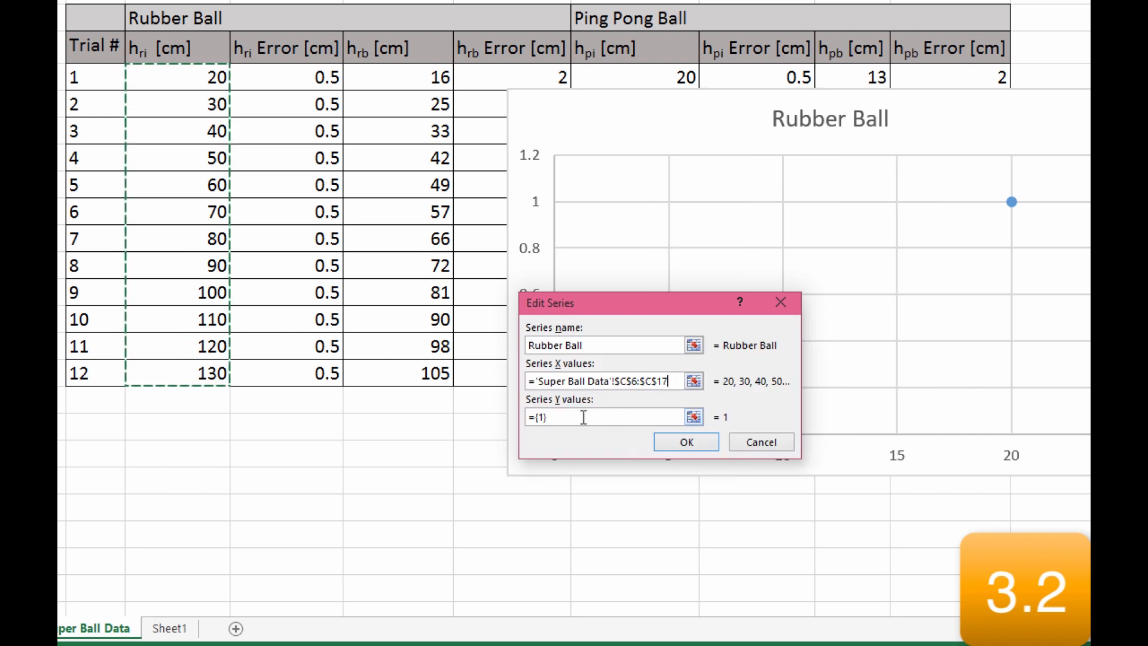
Set the Rubber Ball series' Y values to the bounce heights in E6:E17 and accept the chart's data source.
click(557, 419)
key(BackSpace)
key(BackSpace)
key(BackSpace)
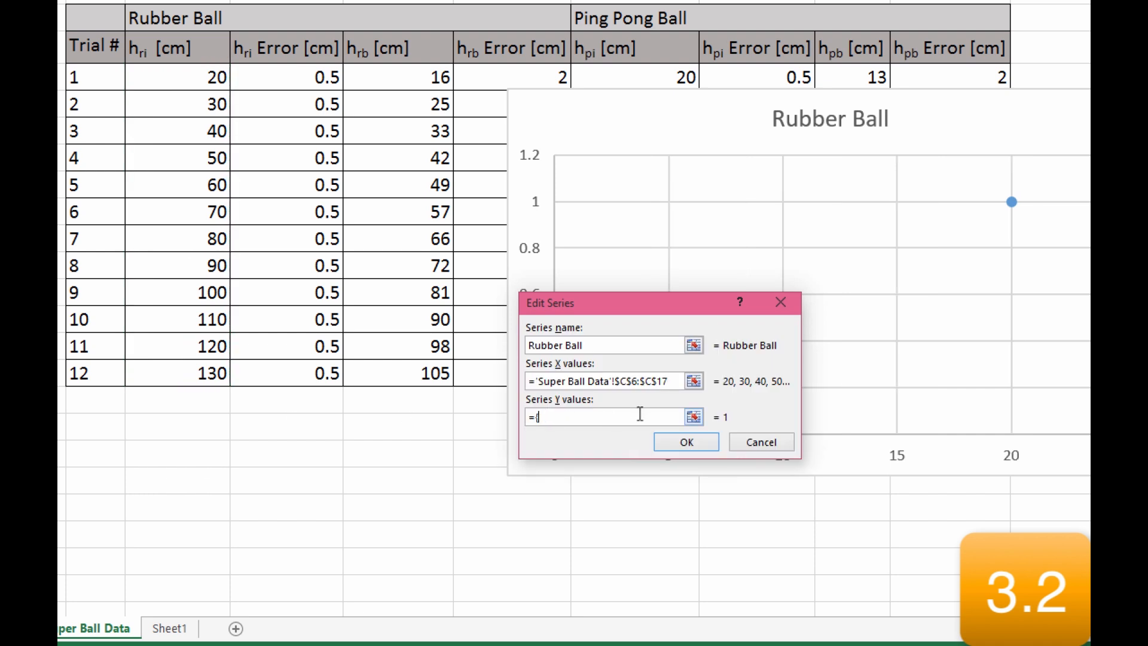
click(692, 417)
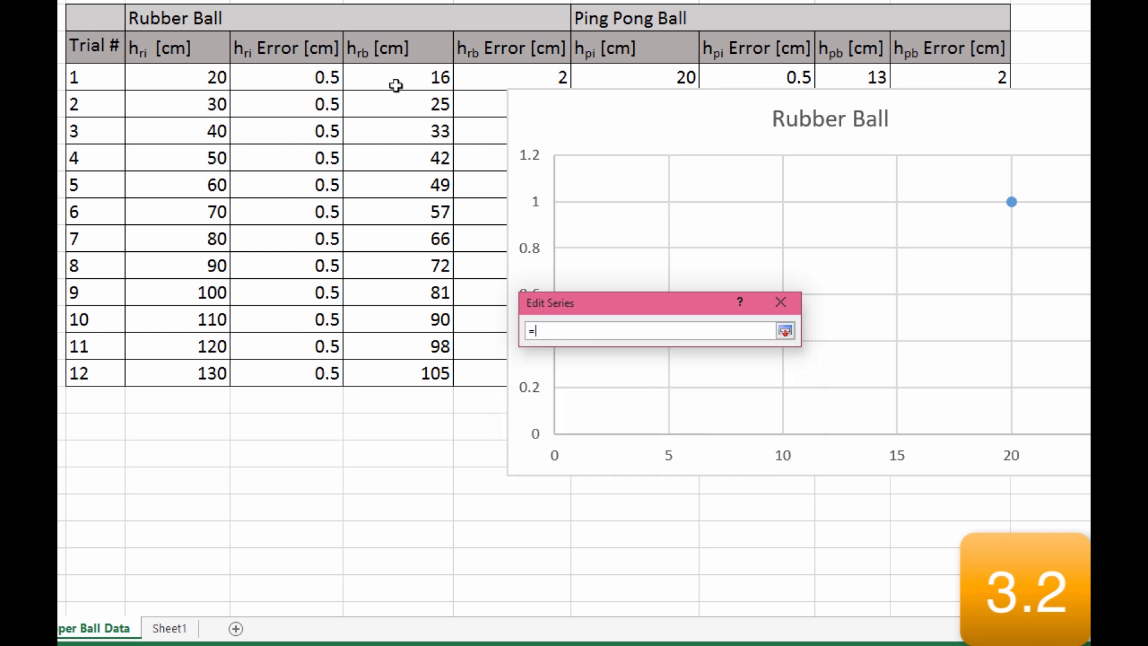
drag(398, 79, 410, 371)
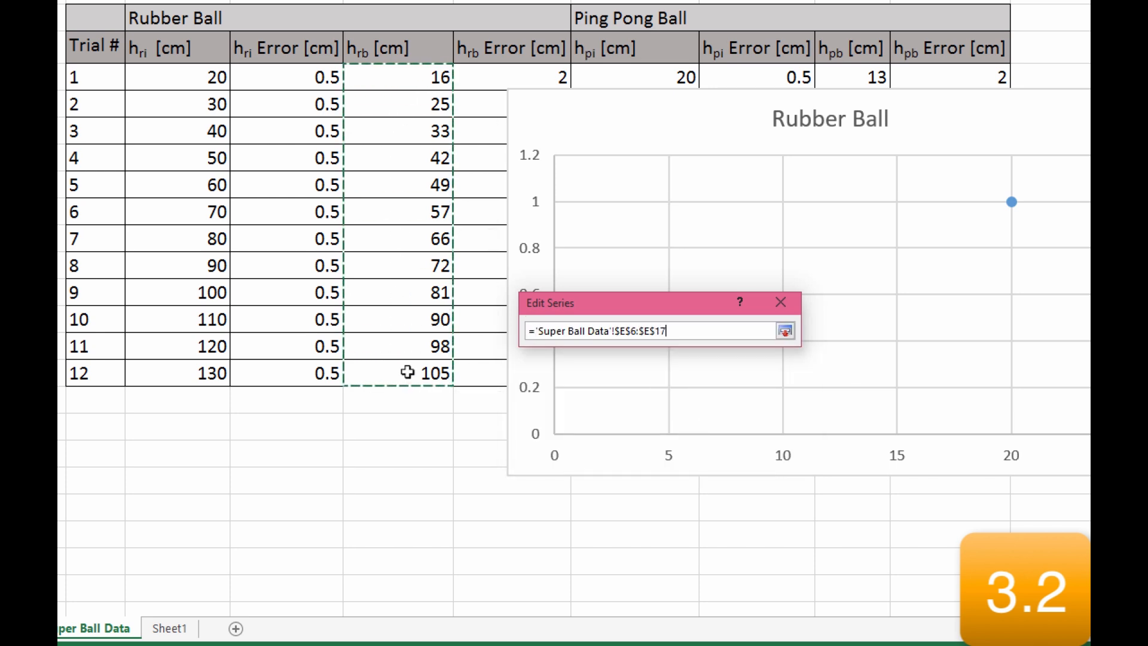
key(Return)
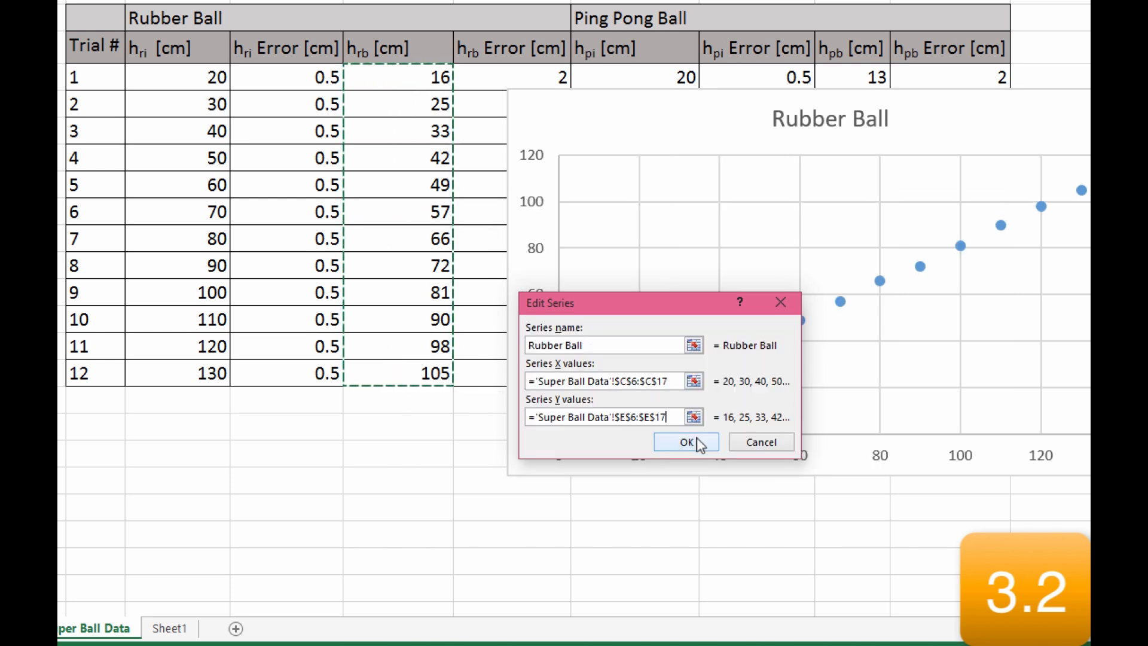
click(693, 442)
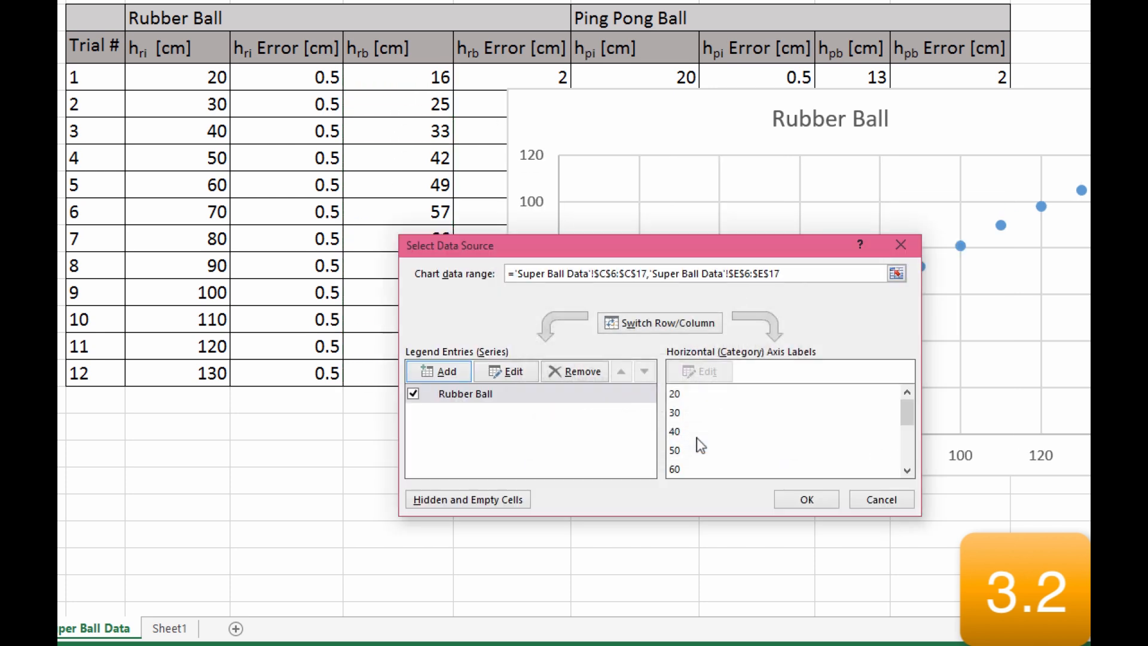
click(801, 499)
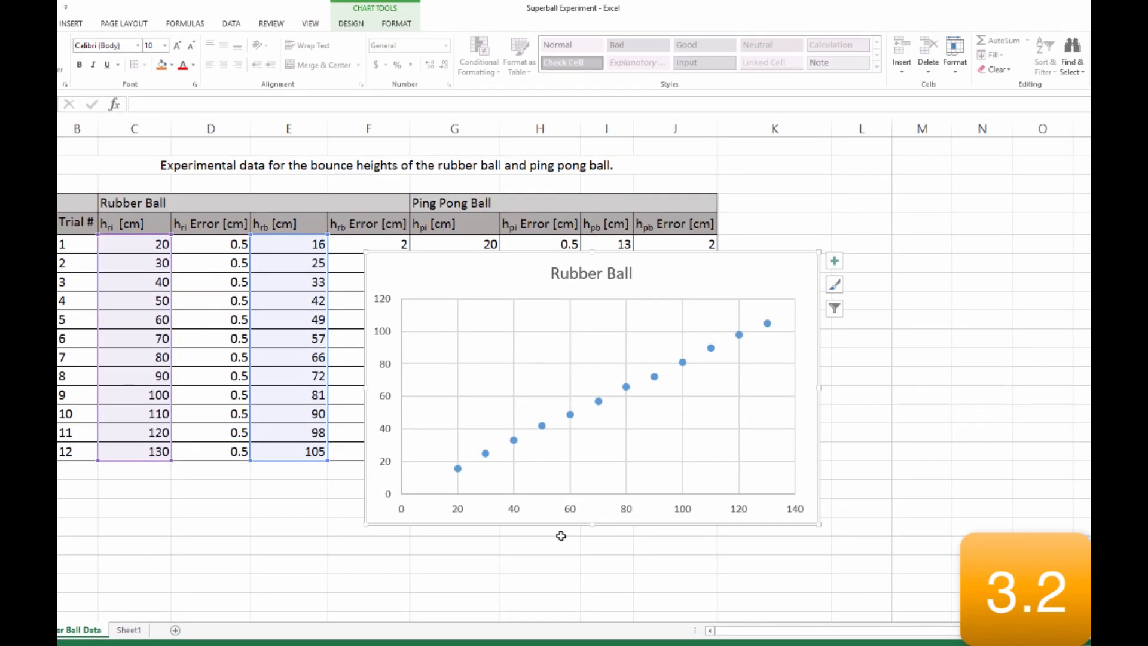
Move the chart beside the table and add a Ping Pong Ball series with X values G6:G17 and Y values I6:I17.
drag(426, 262, 763, 273)
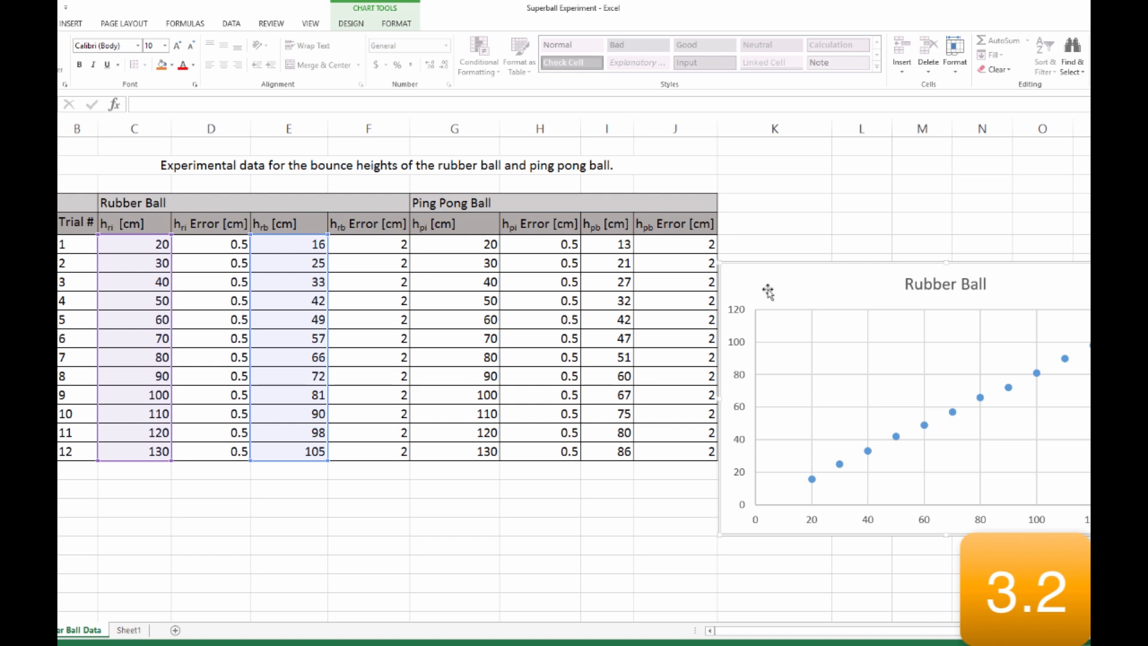
right_click(768, 292)
click(802, 422)
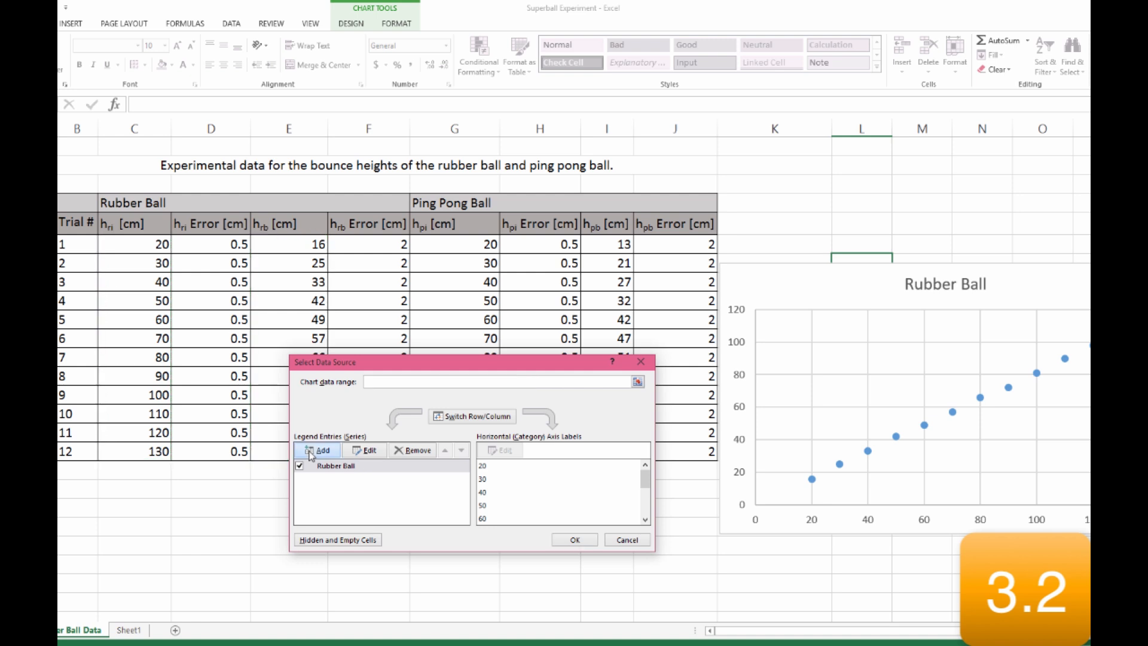
click(318, 449)
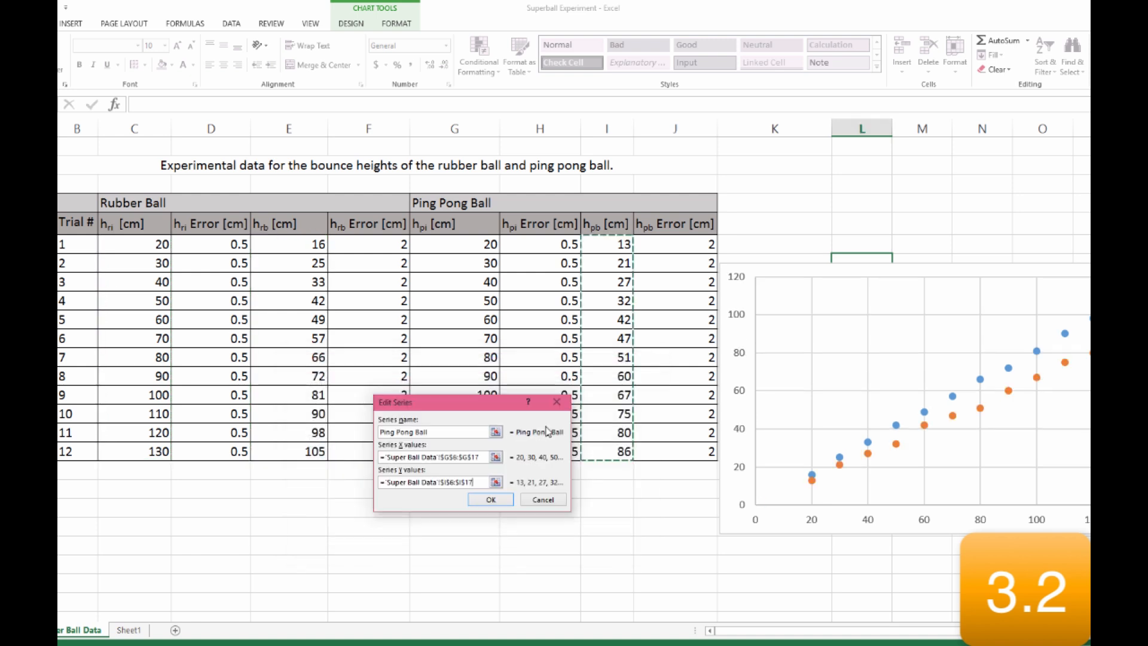
click(490, 500)
click(573, 538)
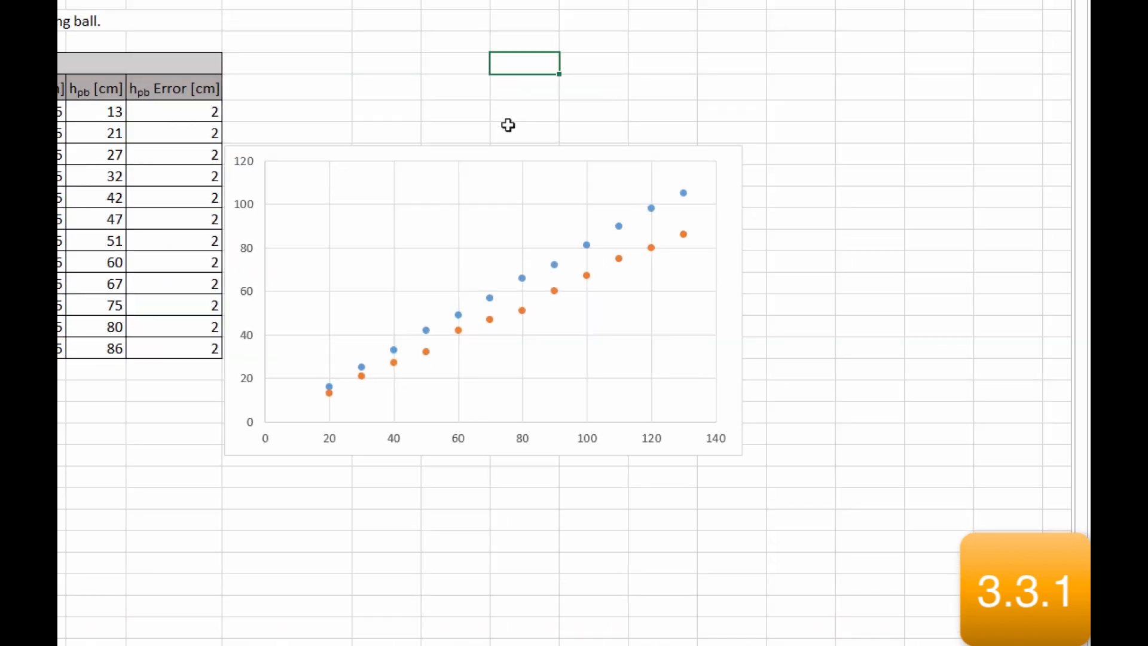
Add axis titles, a chart title and a legend to the scatter chart.
click(517, 156)
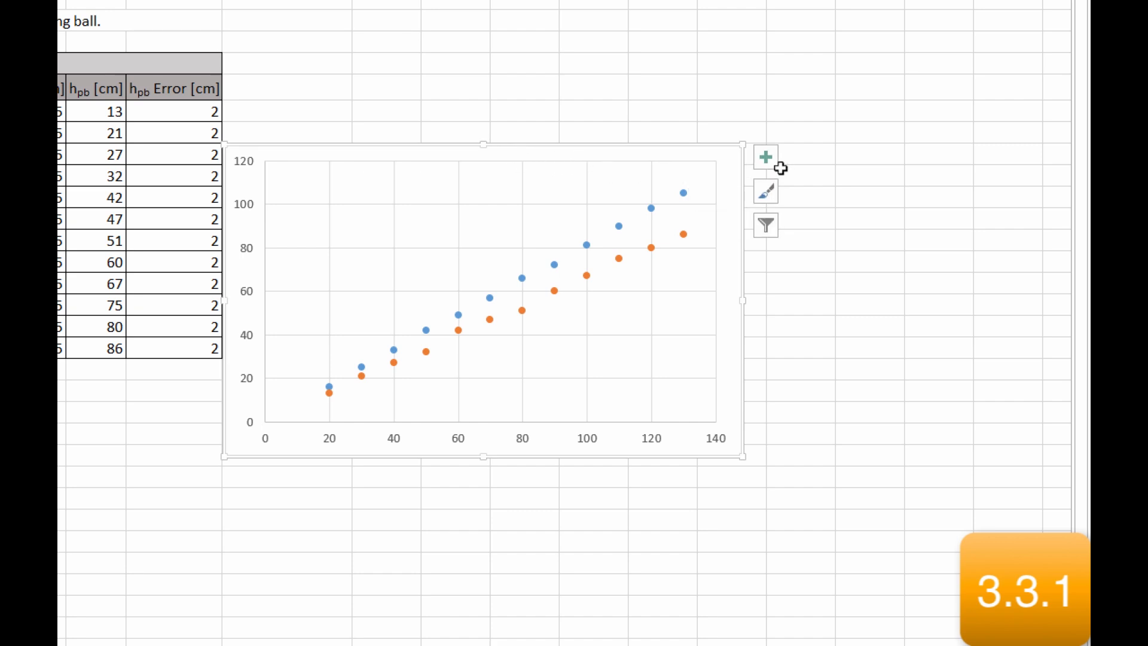
click(768, 162)
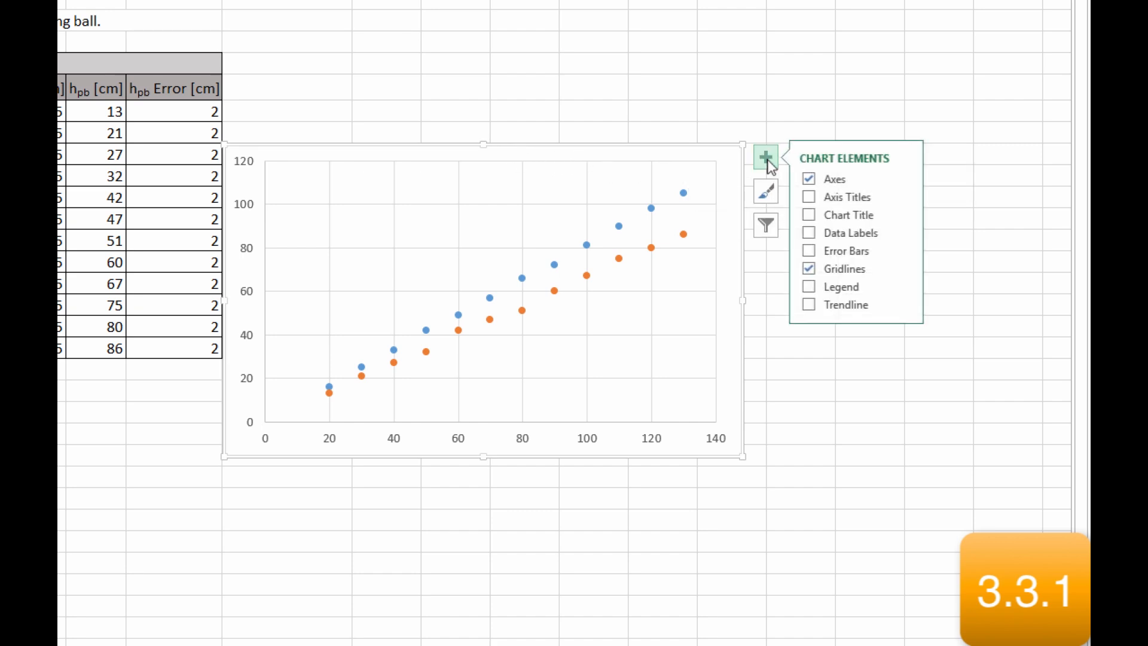
click(767, 159)
click(767, 159)
click(809, 196)
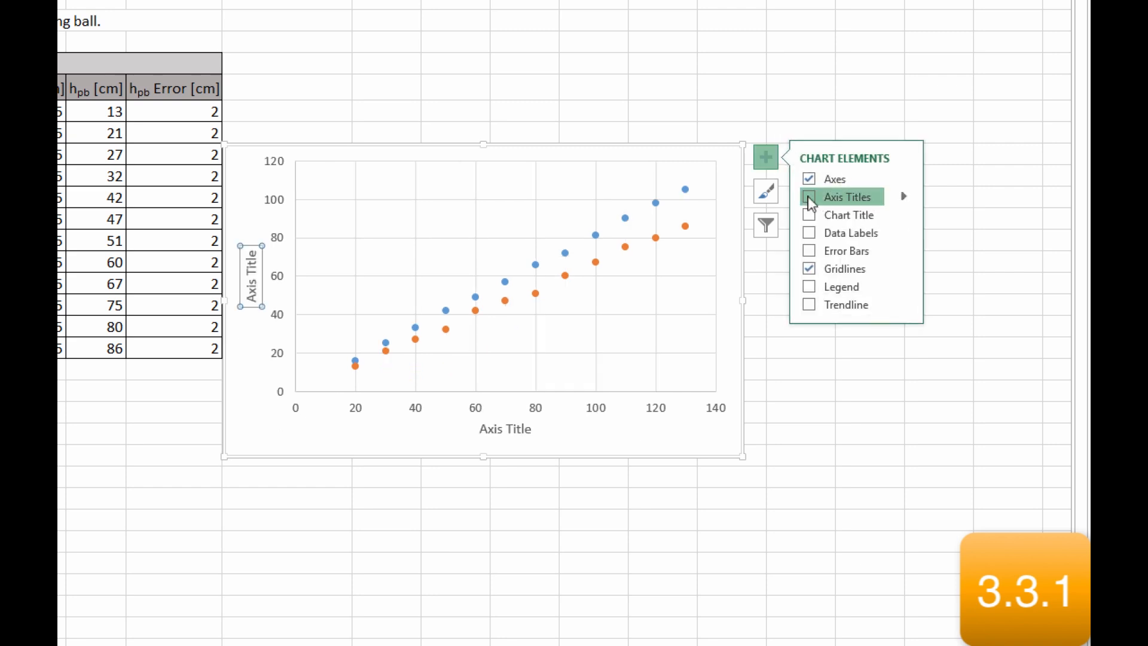
click(810, 216)
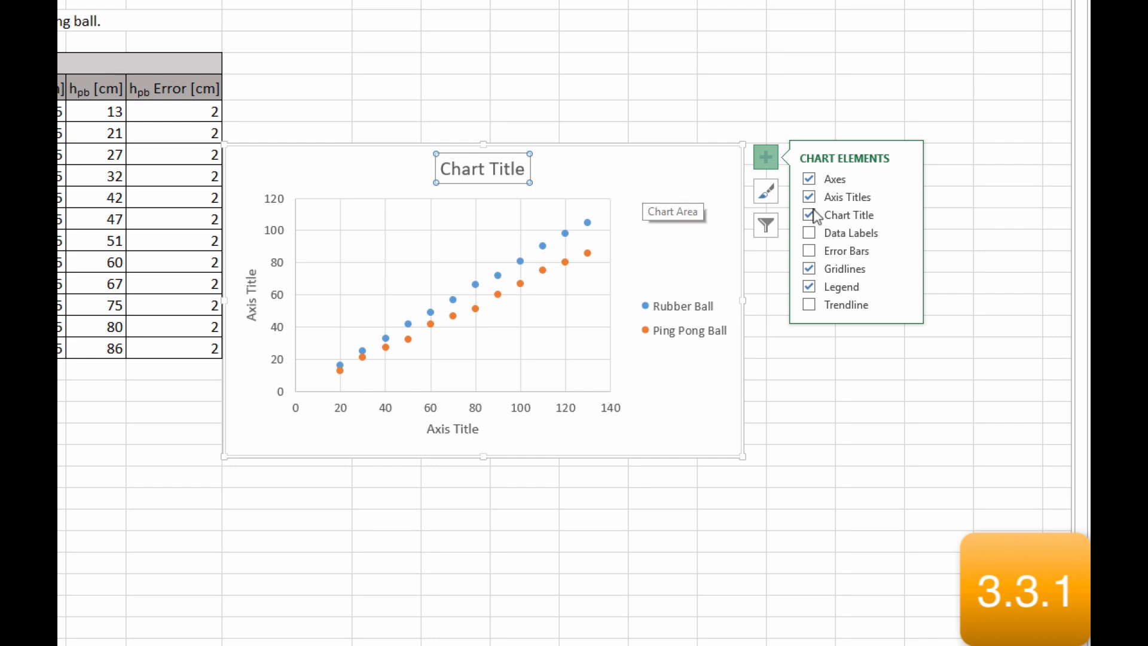
click(903, 215)
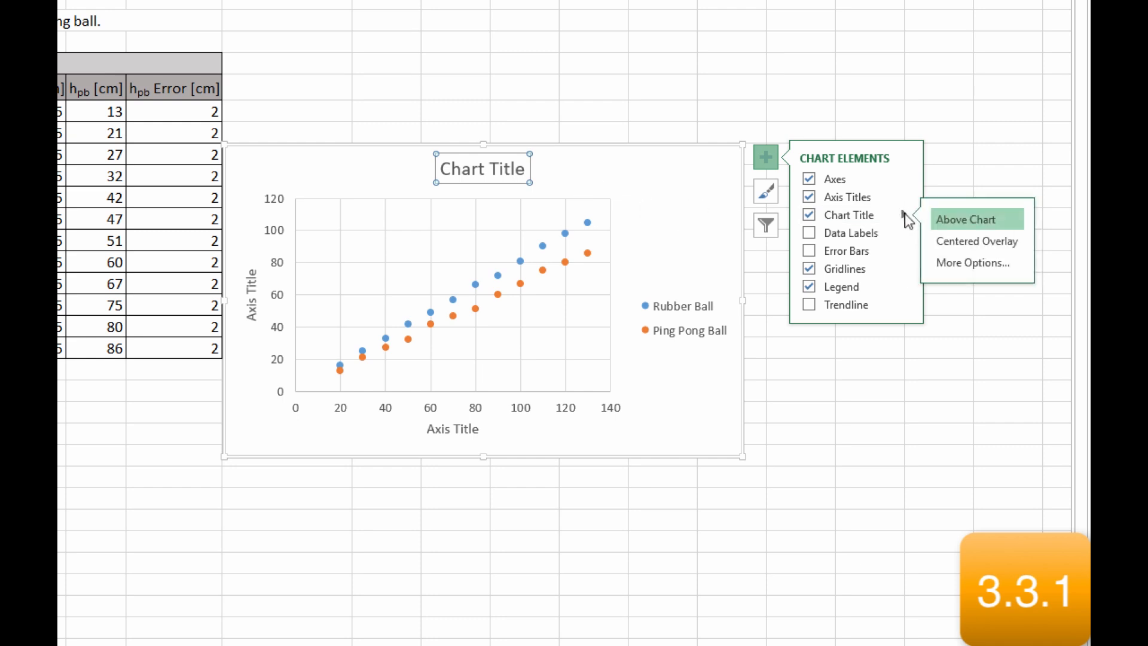
click(903, 197)
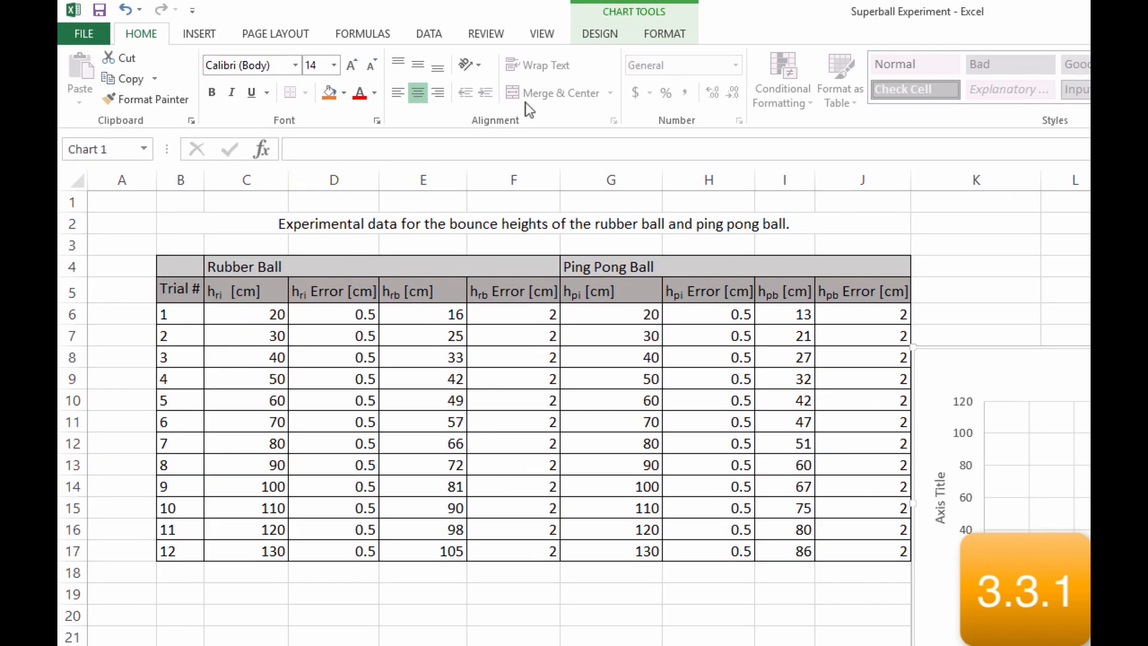
click(602, 36)
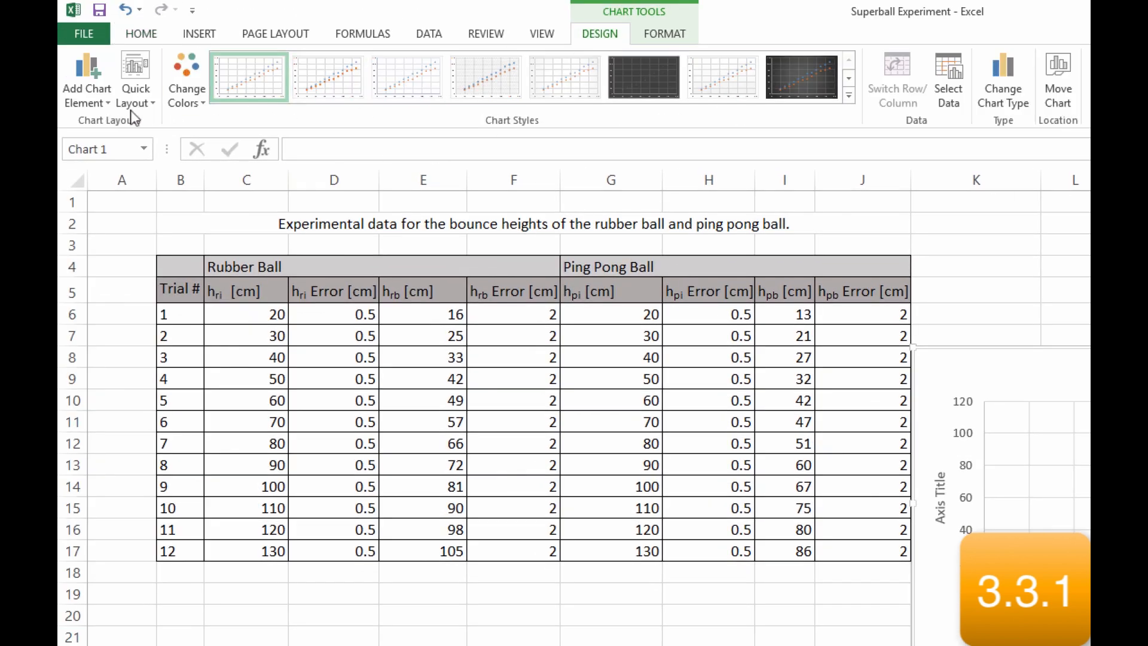
click(95, 104)
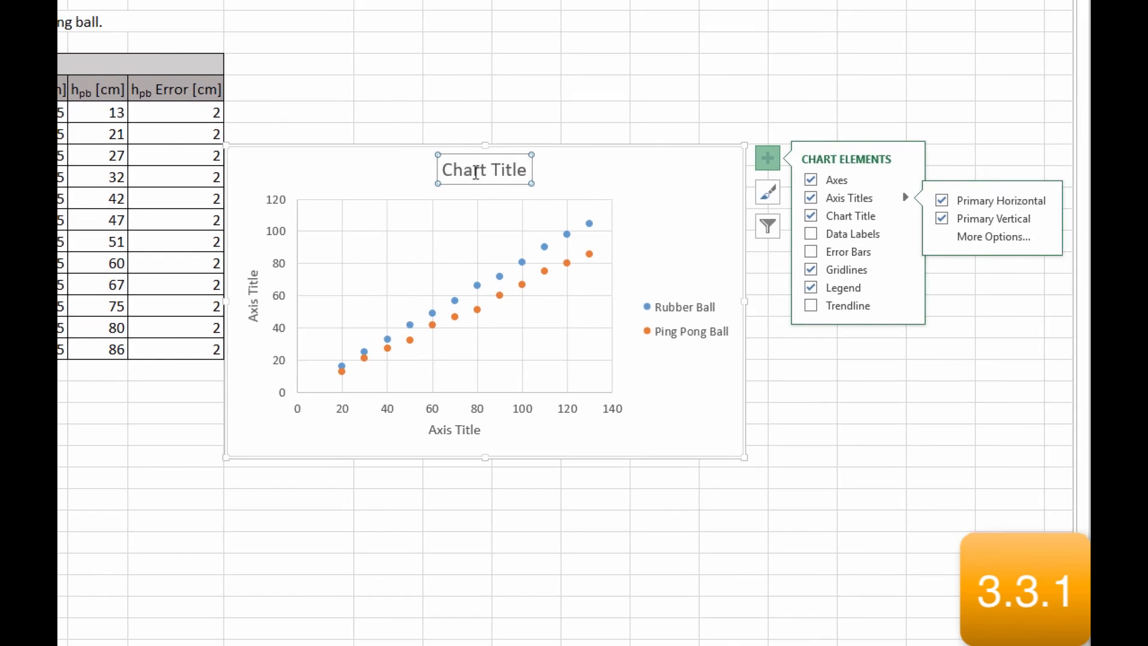
double_click(851, 282)
Replace the placeholder chart title with "Elasticity of Two Ball Types".
triple_click(476, 177)
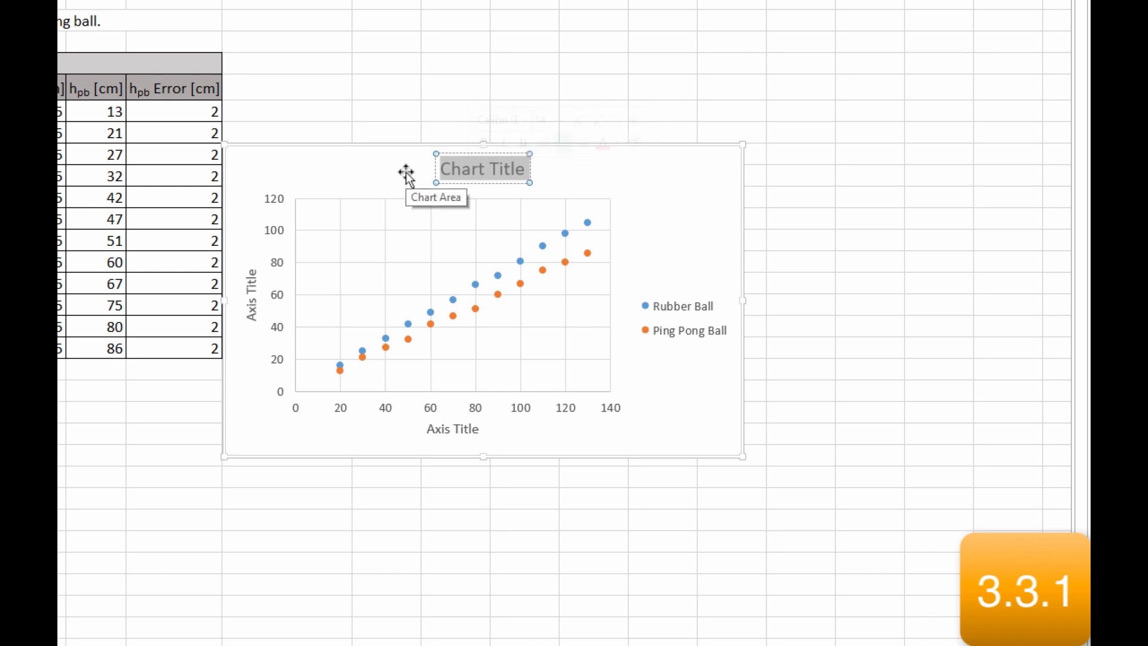
text(Elasticity)
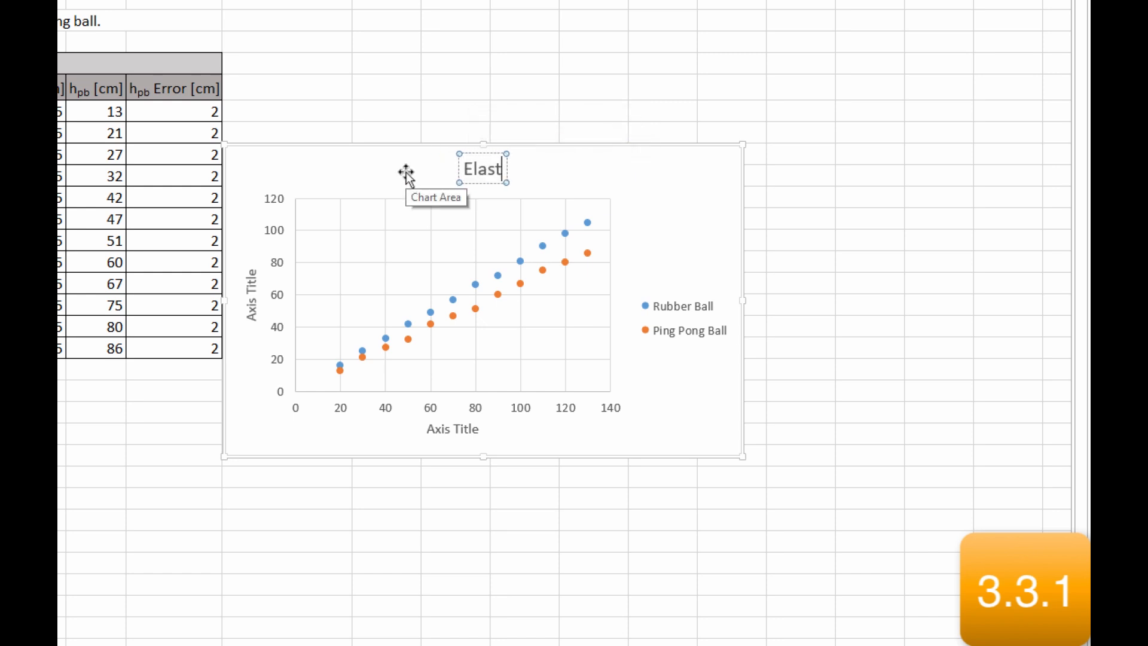
text( of Tow)
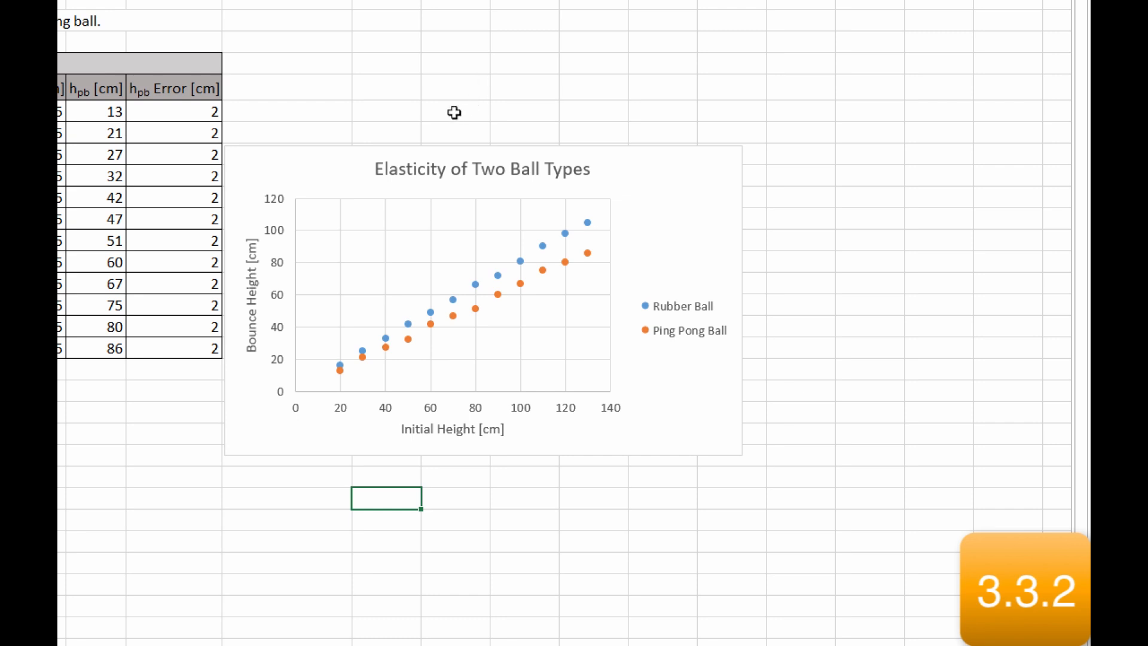
Set the vertical axis's major tick marks to Inside.
right_click(278, 269)
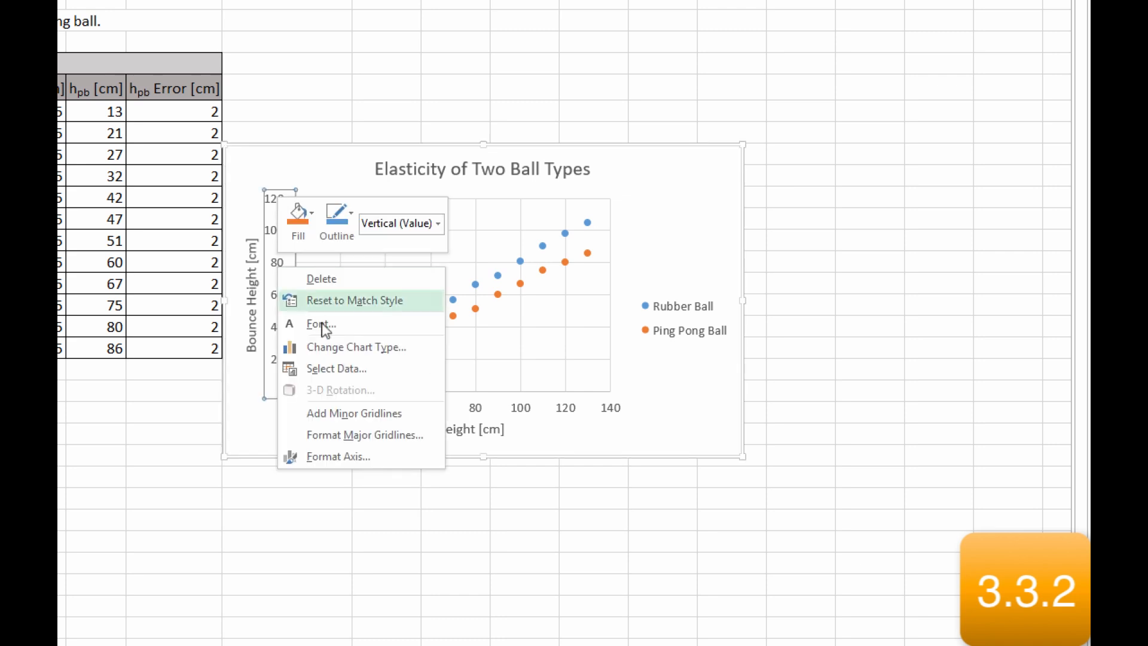
click(389, 460)
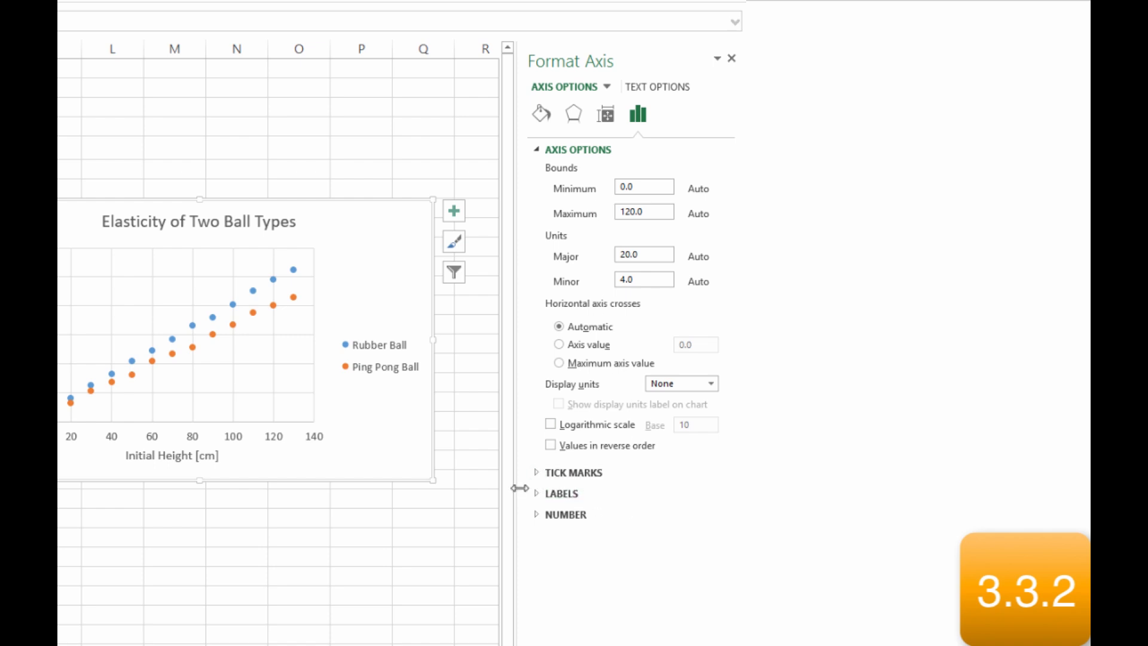
click(538, 472)
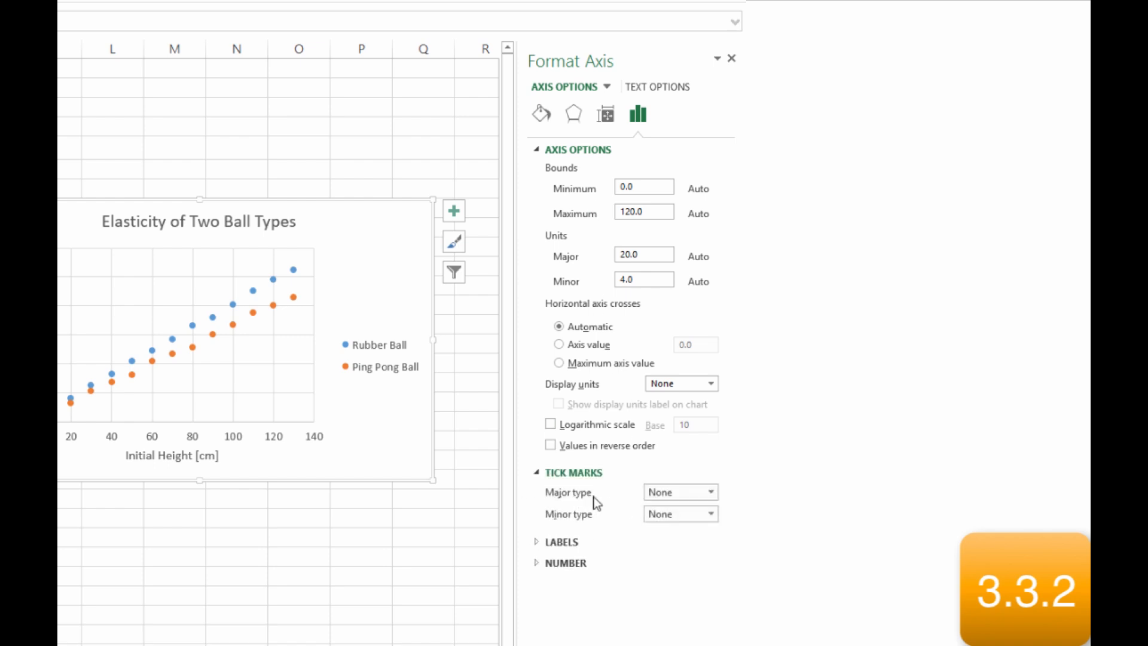
click(711, 492)
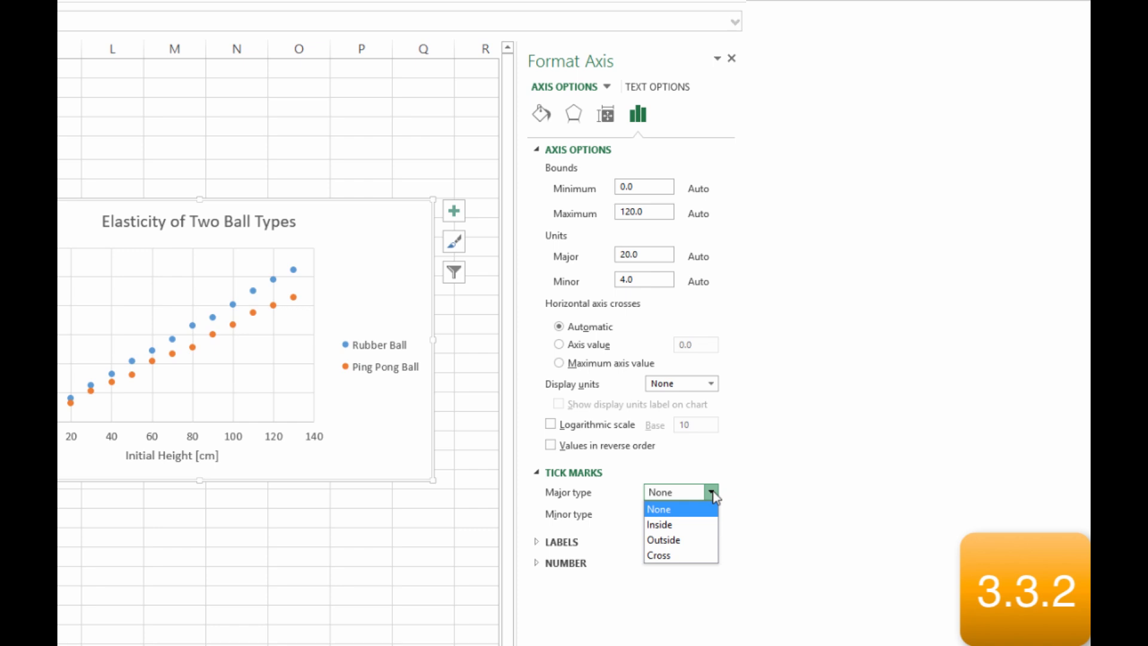
click(700, 526)
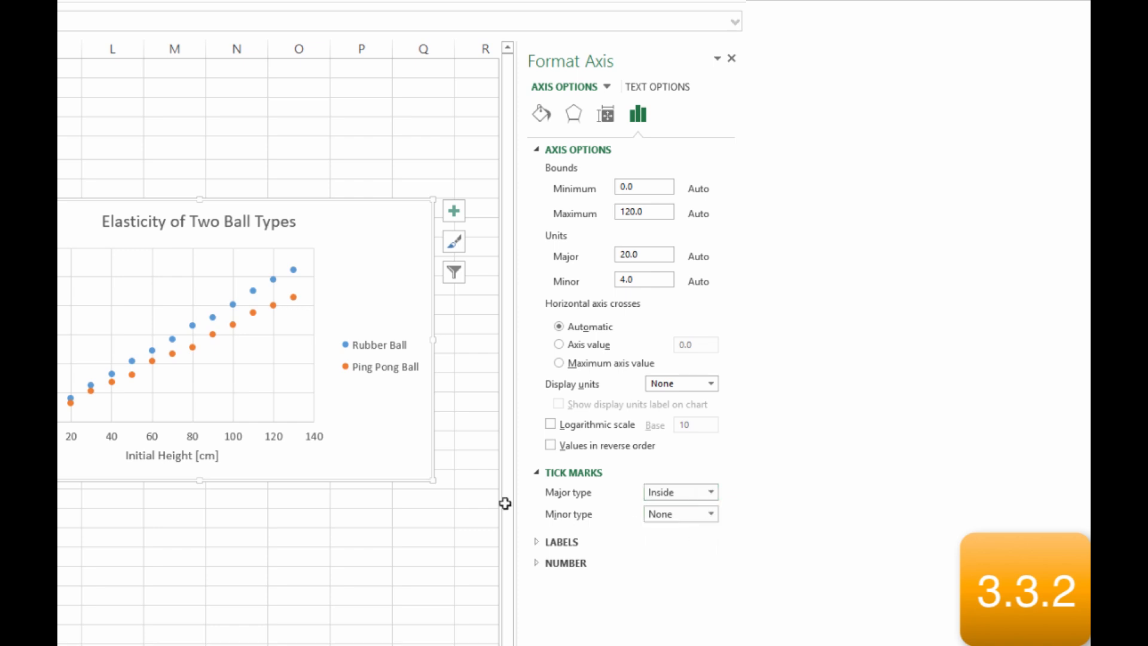
right_click(226, 442)
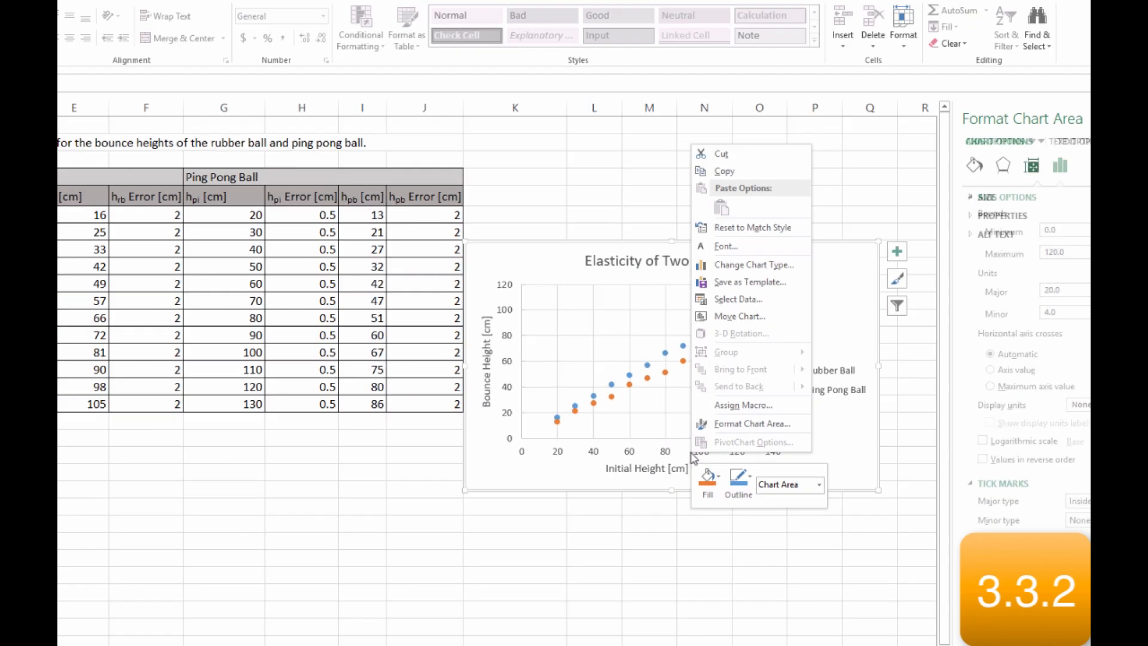
click(745, 521)
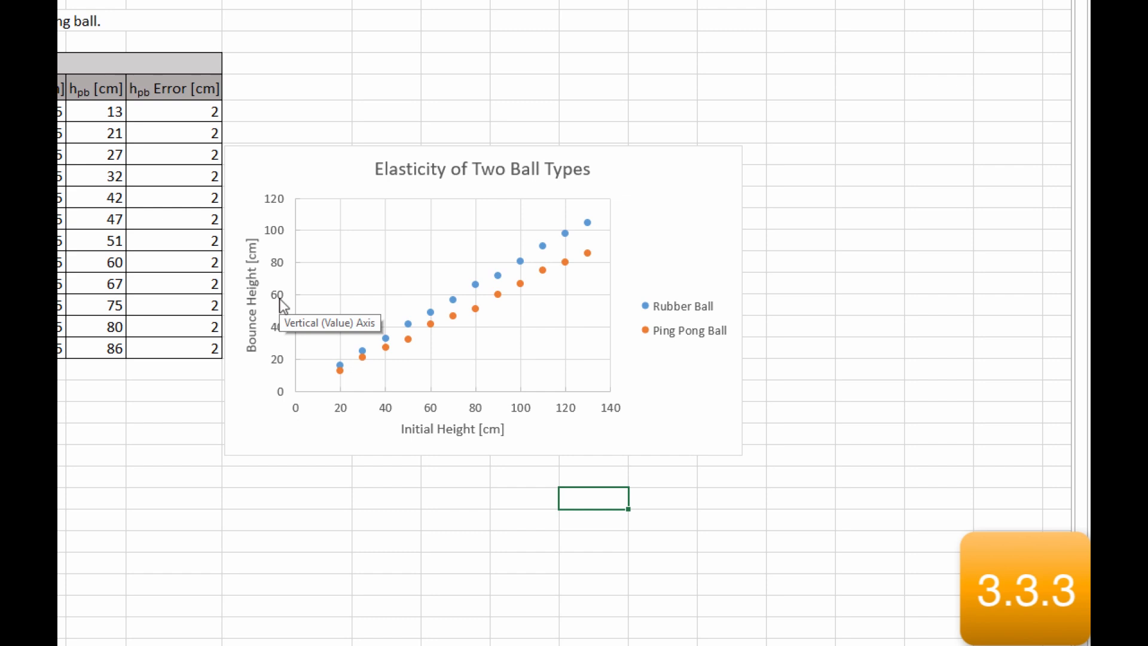
Open the vertical axis's formatting options and review its bounds, units and scale settings.
right_click(283, 305)
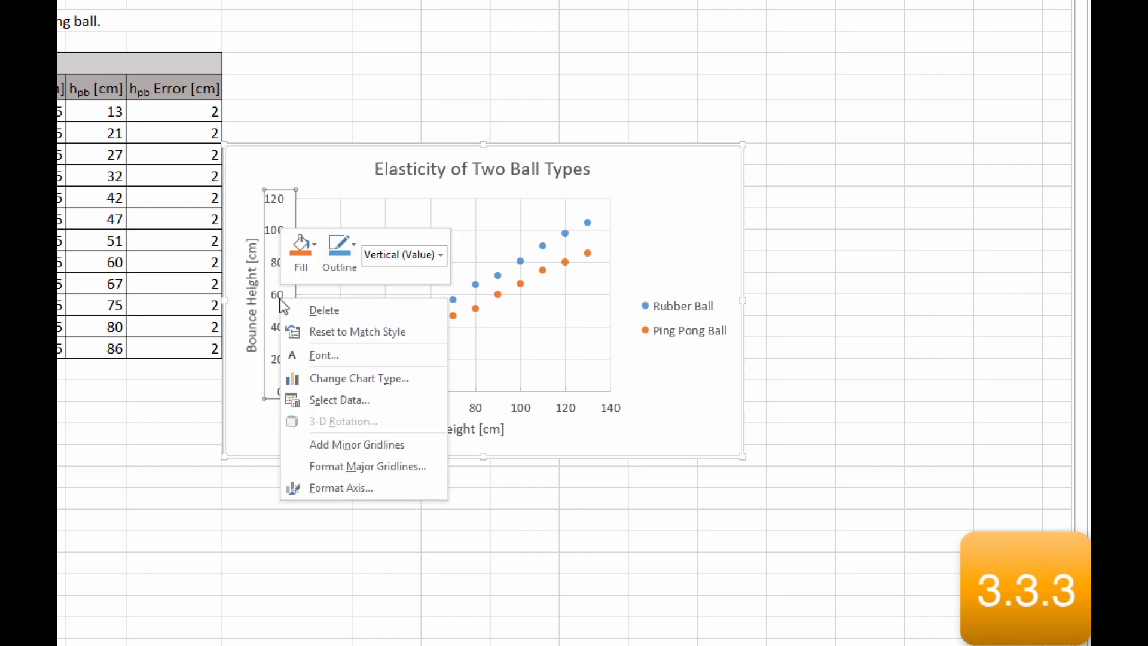
click(365, 489)
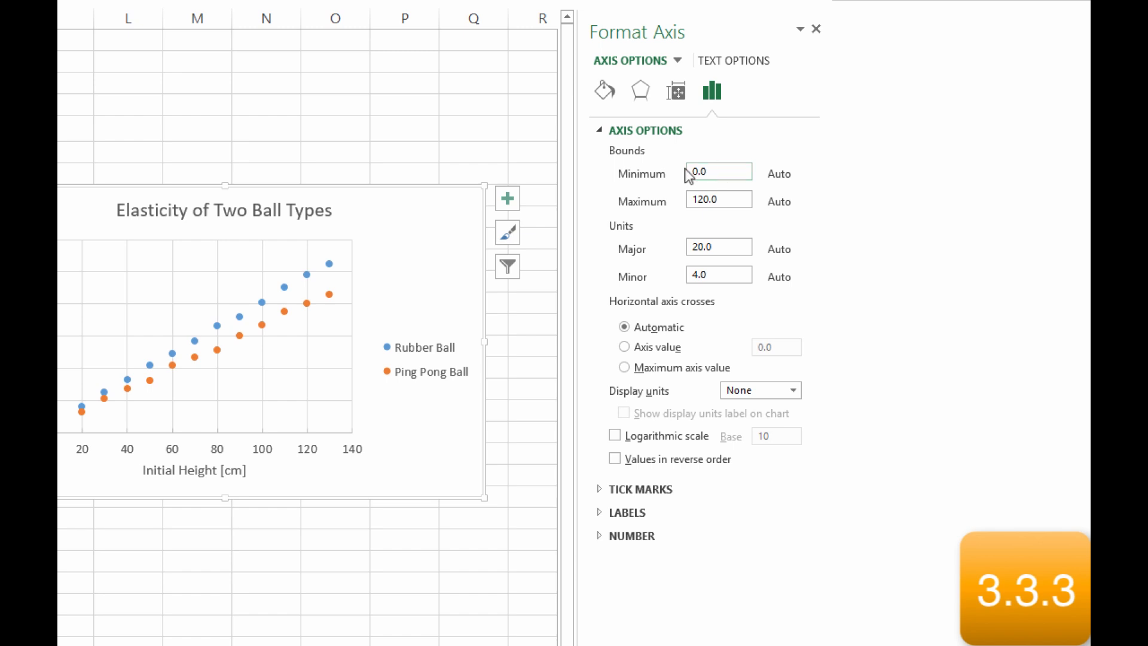
click(720, 197)
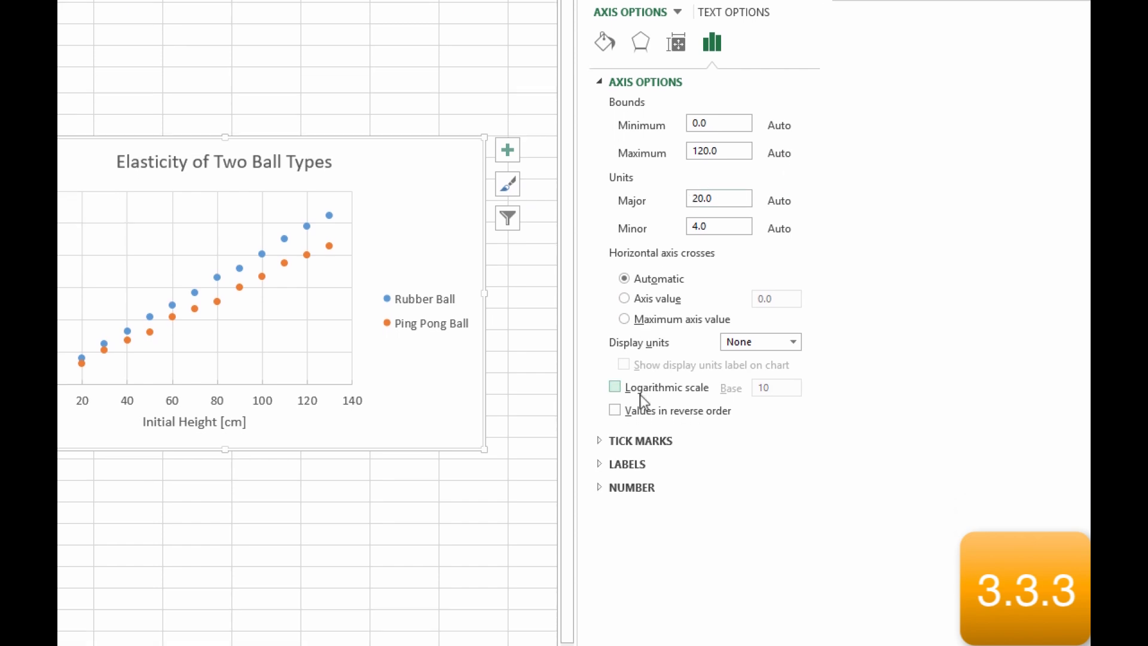
click(605, 424)
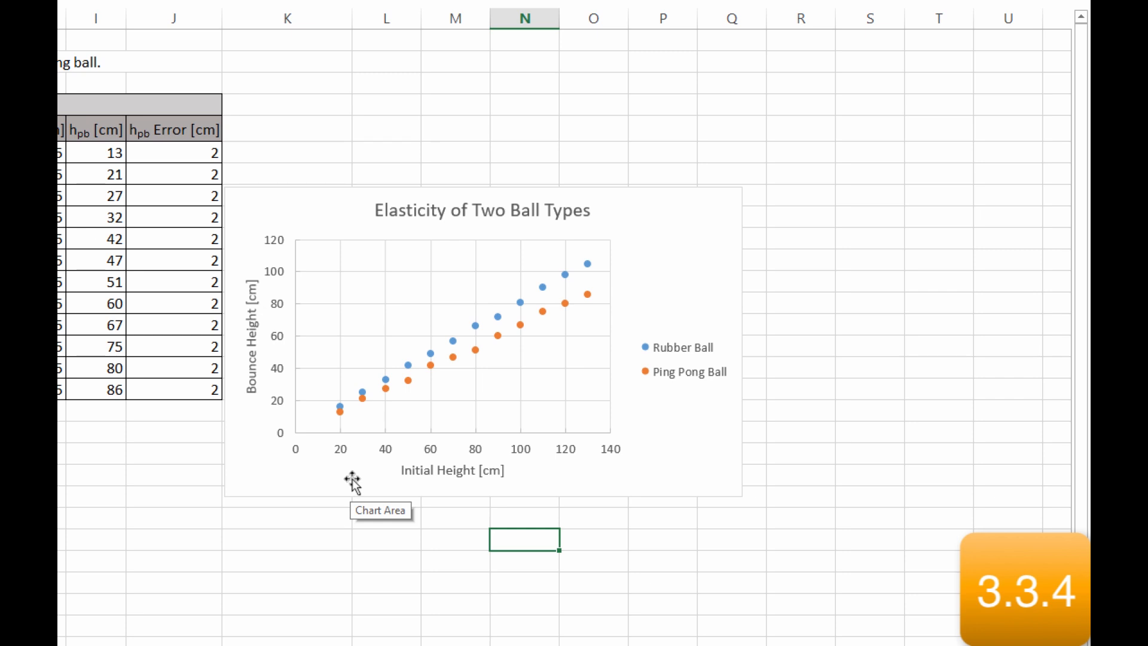
Change the horizontal major gridlines of the scatter chart to a dashed line.
right_click(367, 335)
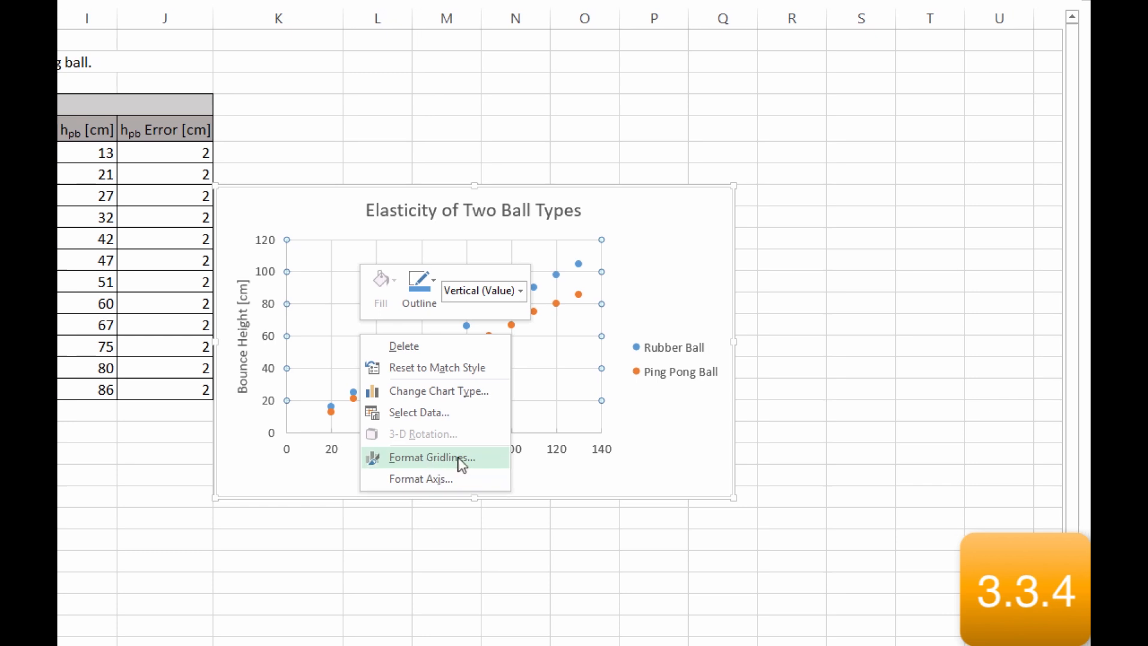
click(461, 458)
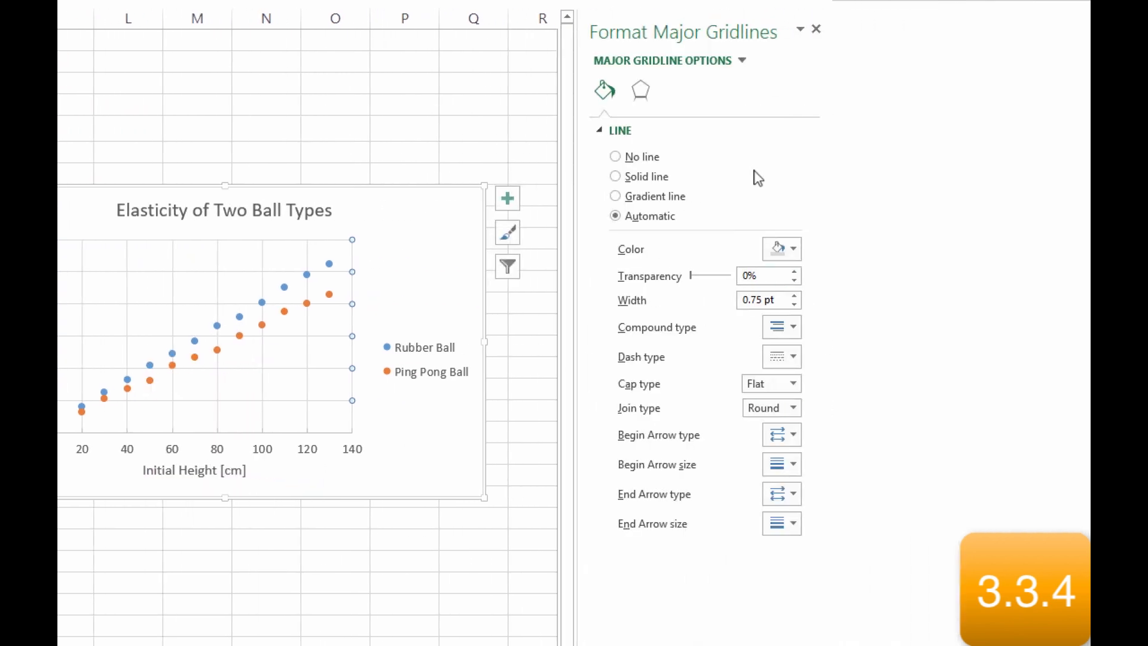
click(788, 357)
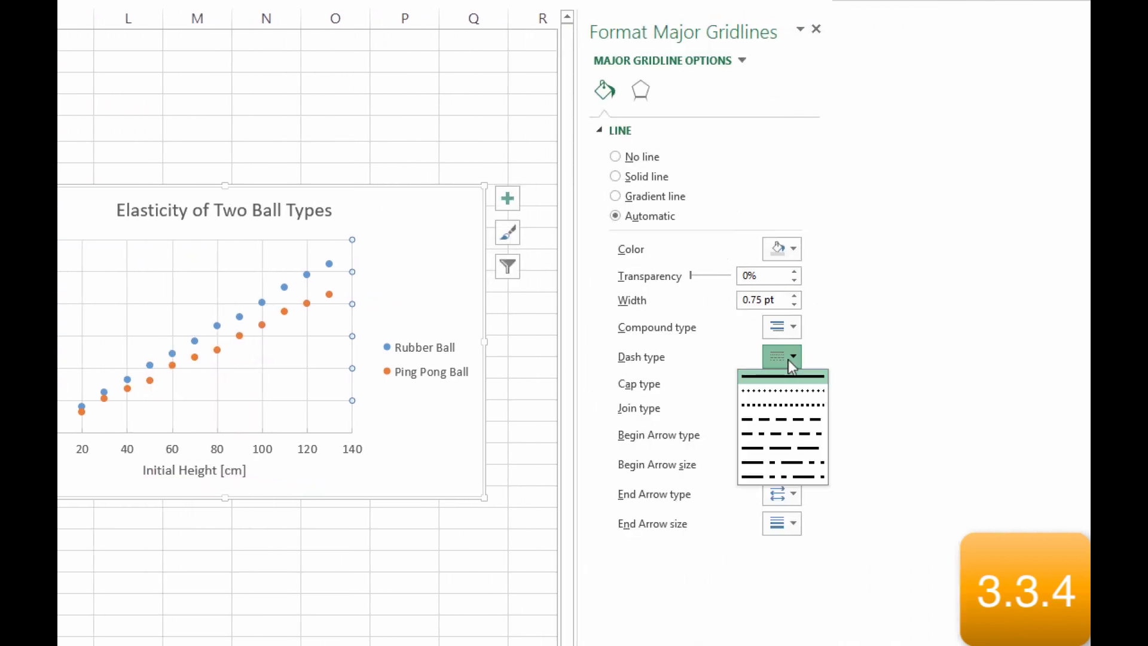
click(802, 420)
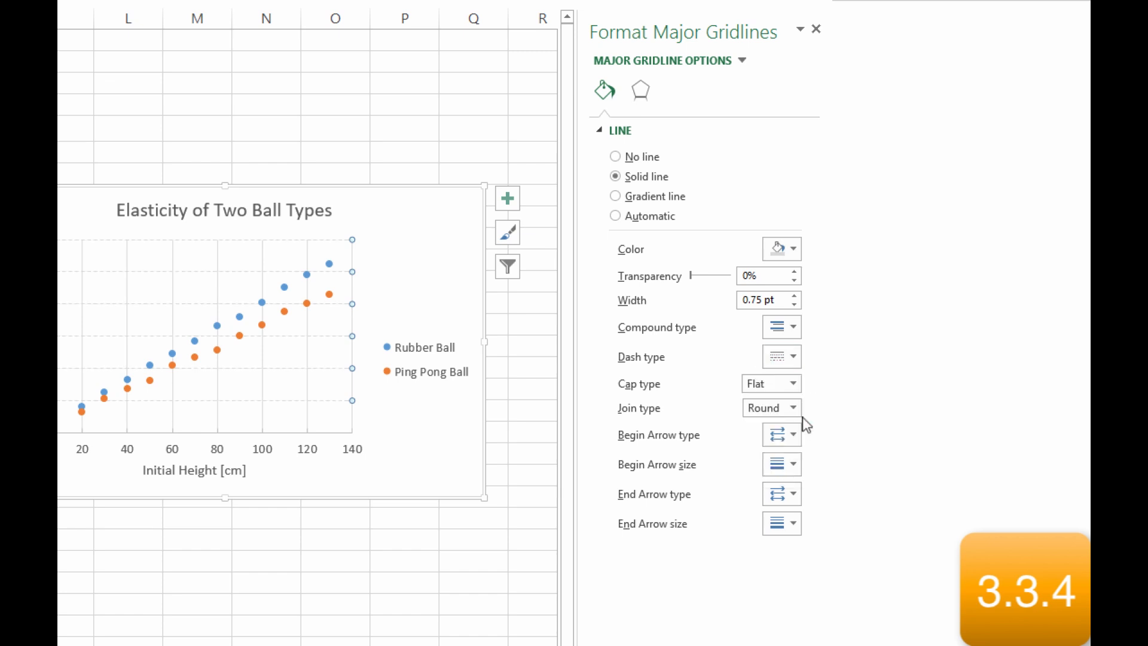
Give the chart's plot area a solid line border.
right_click(143, 318)
click(193, 466)
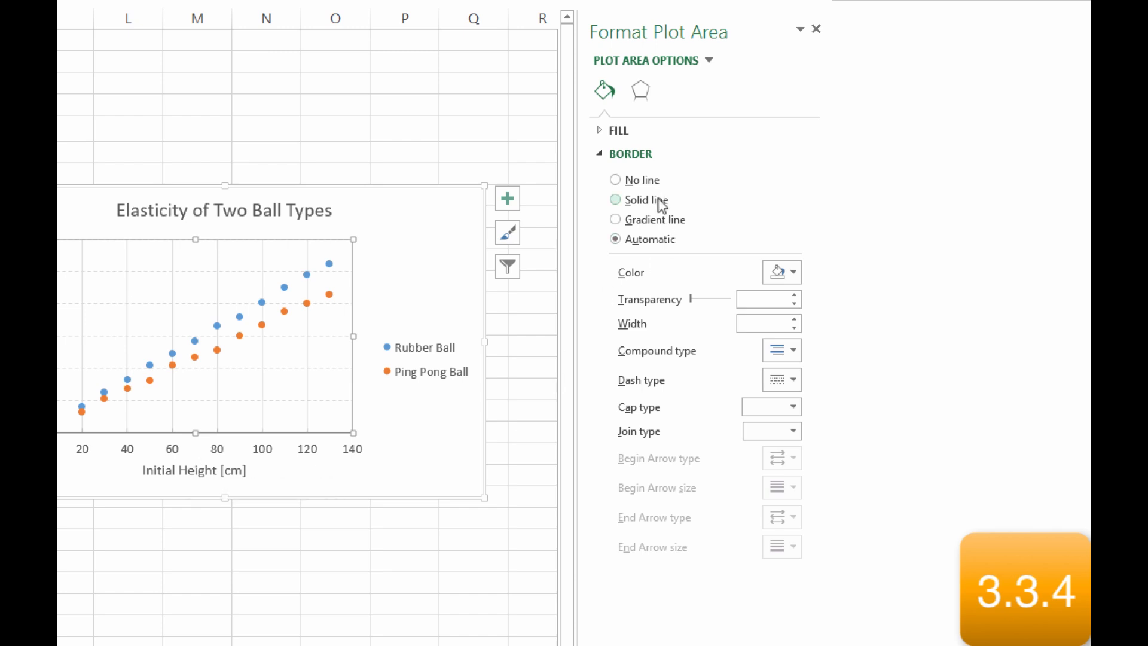
click(659, 201)
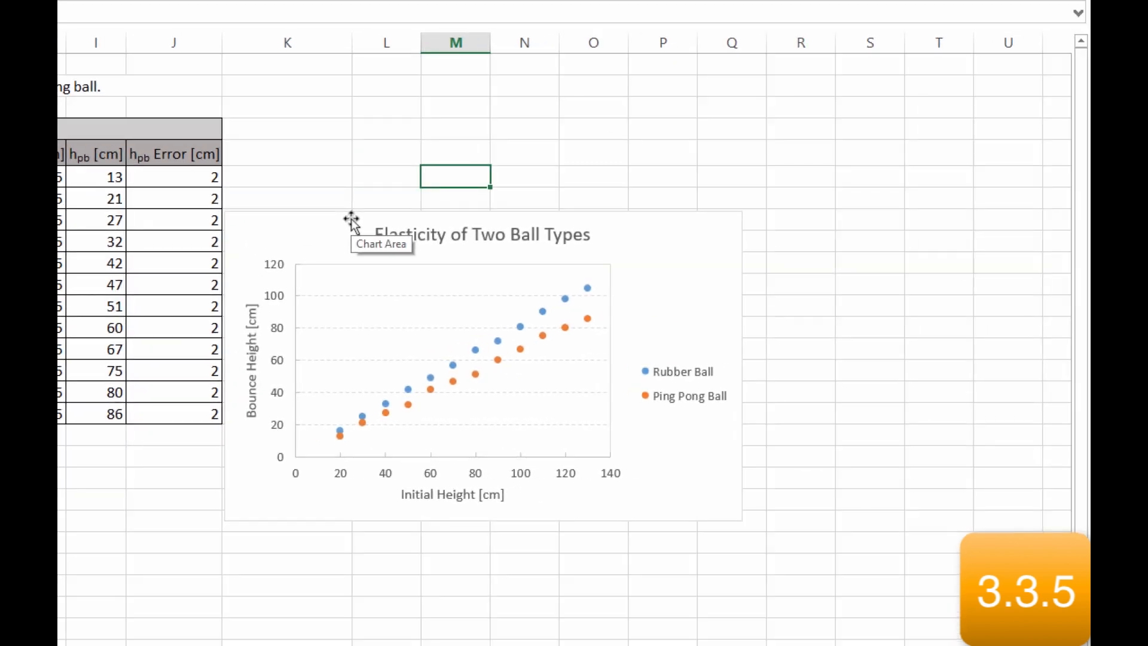
Add error bars to the Rubber Ball series and choose its Y error bars for formatting.
click(385, 404)
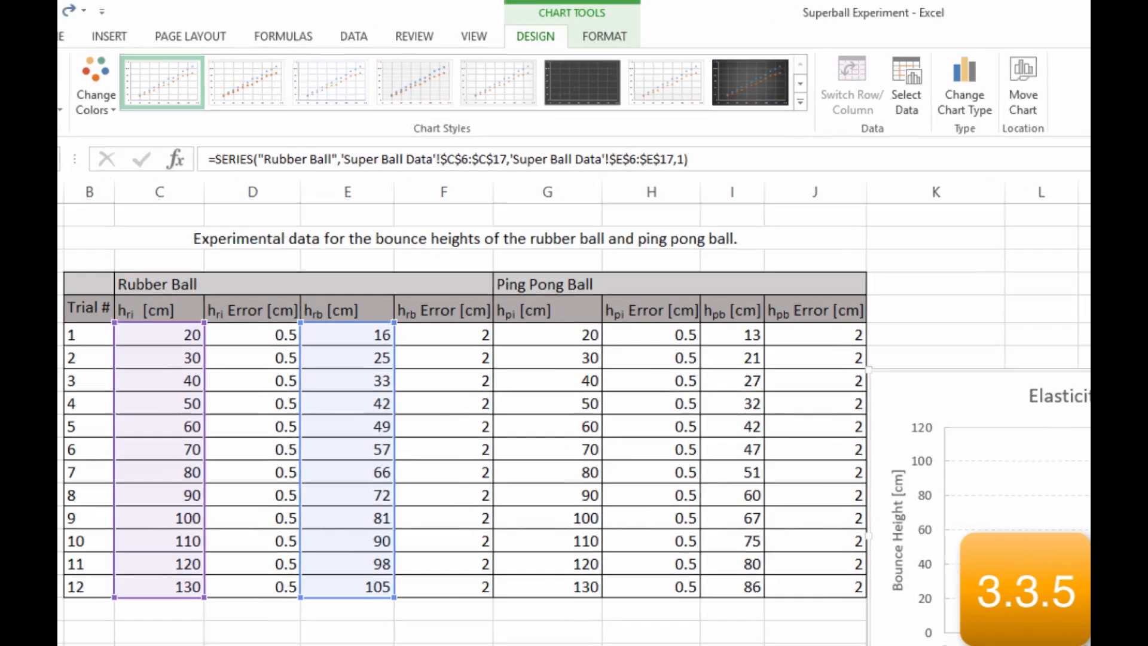
click(84, 123)
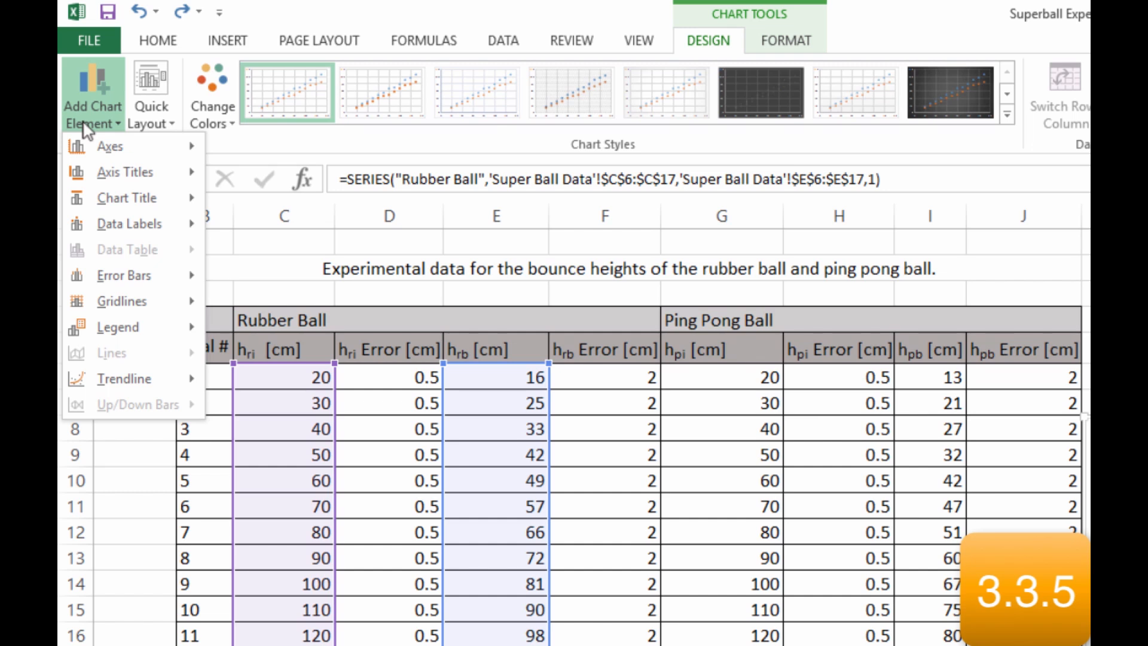
mouse_move(137, 277)
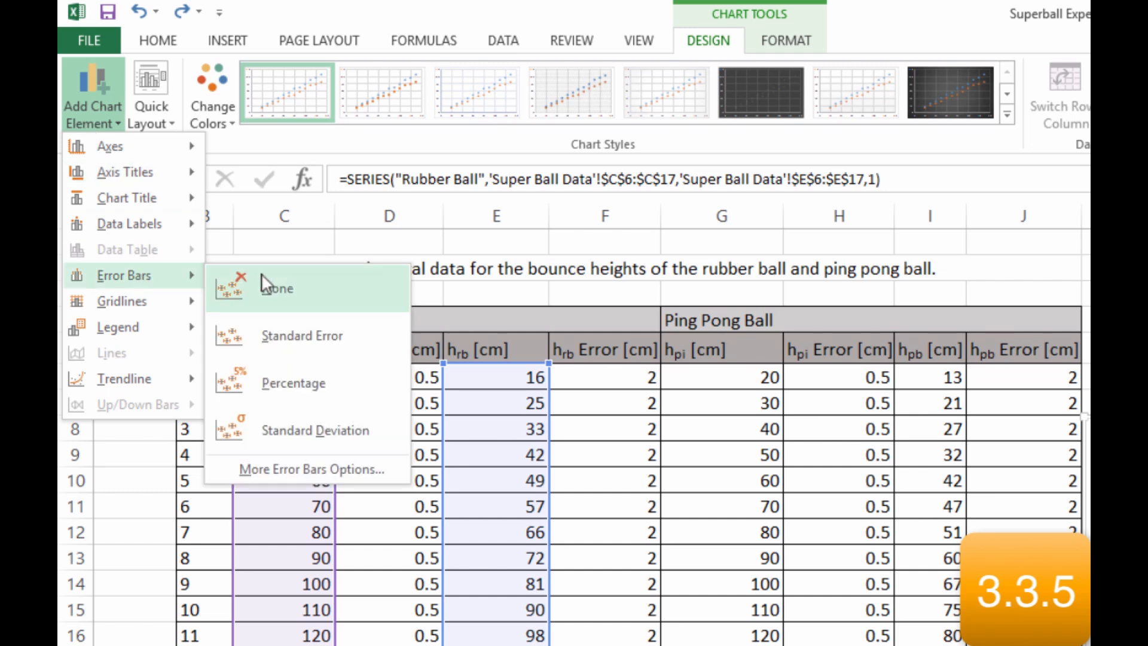
click(313, 469)
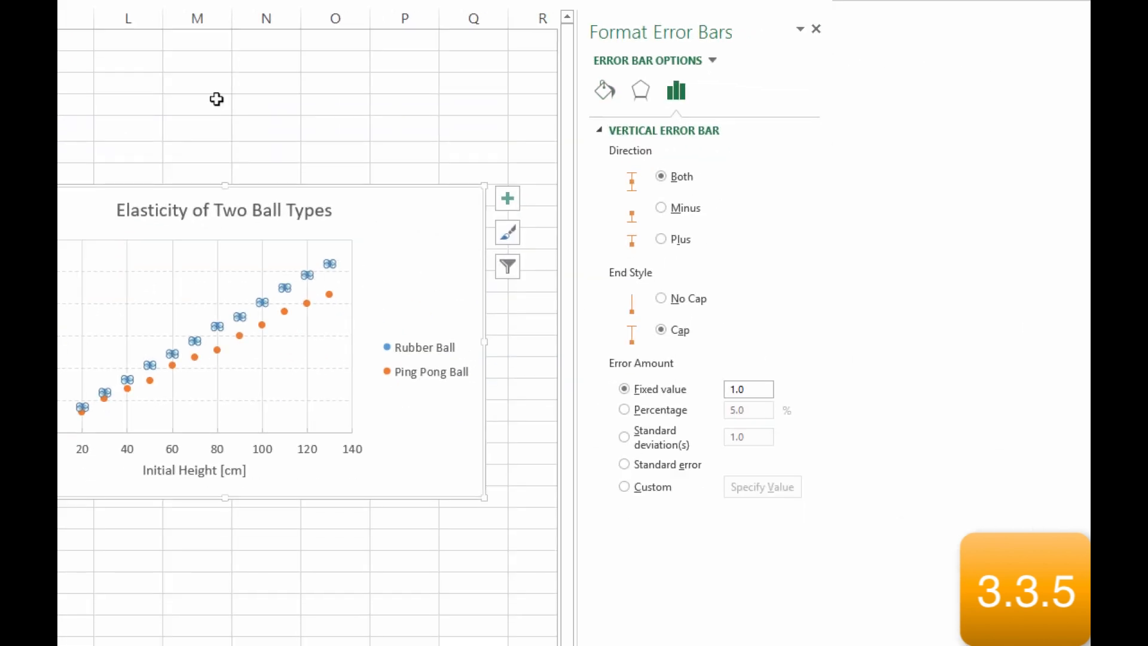
click(711, 135)
click(713, 137)
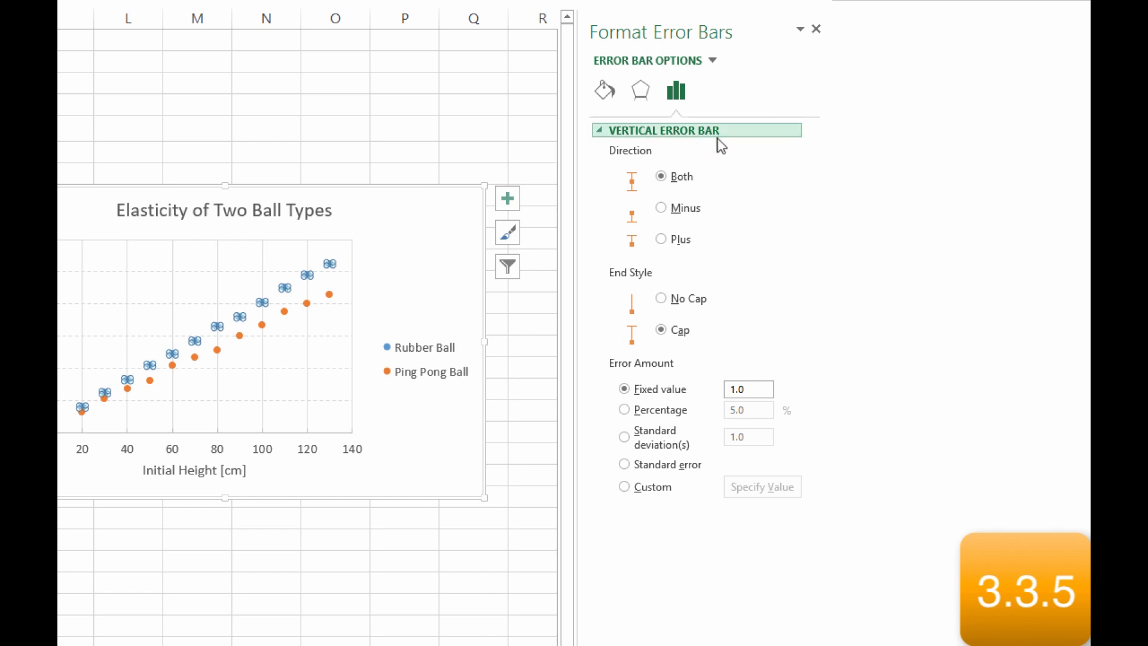
click(712, 61)
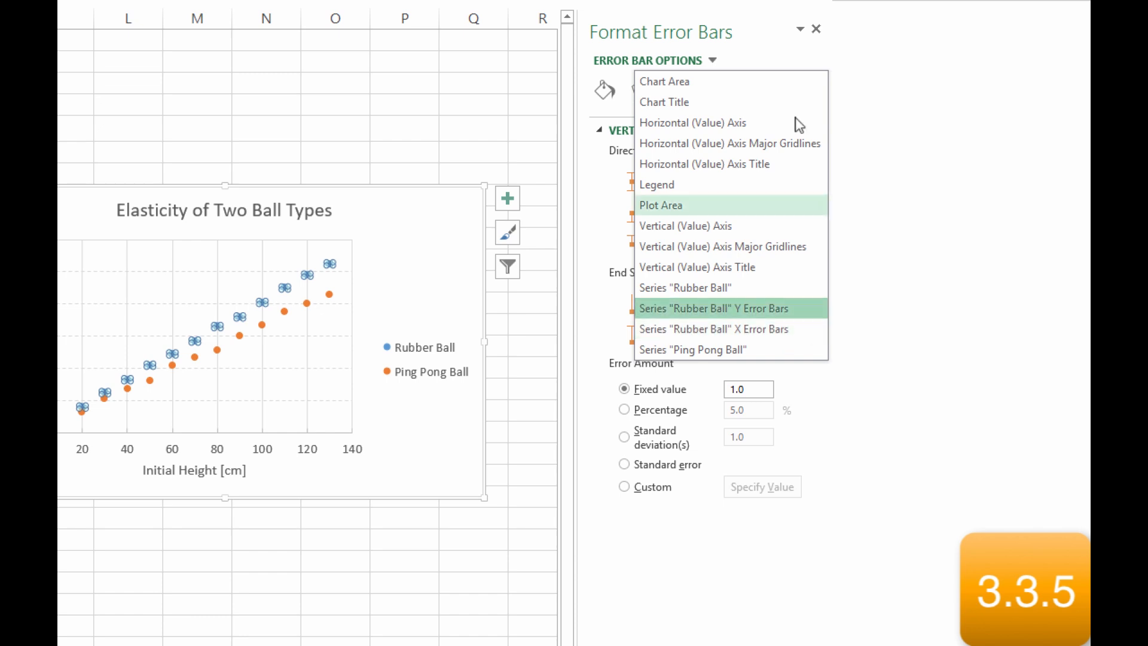
click(781, 308)
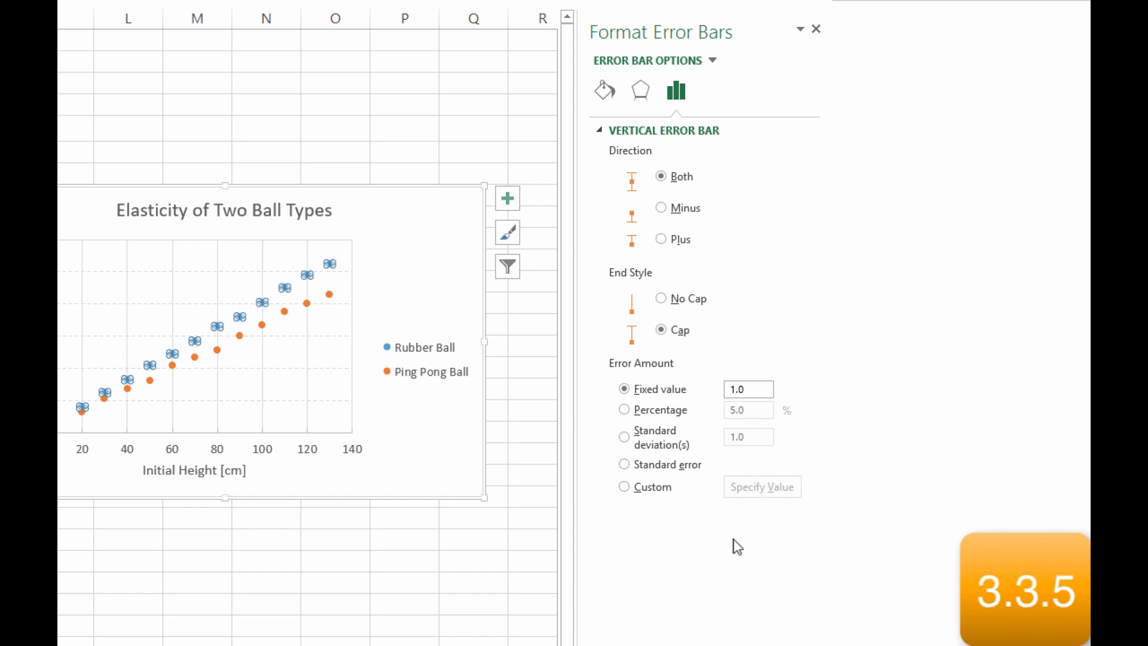
Set custom Rubber Ball Y error bars, using F6:F17 on the Super Ball Data sheet for both the positive and negative error values.
click(624, 489)
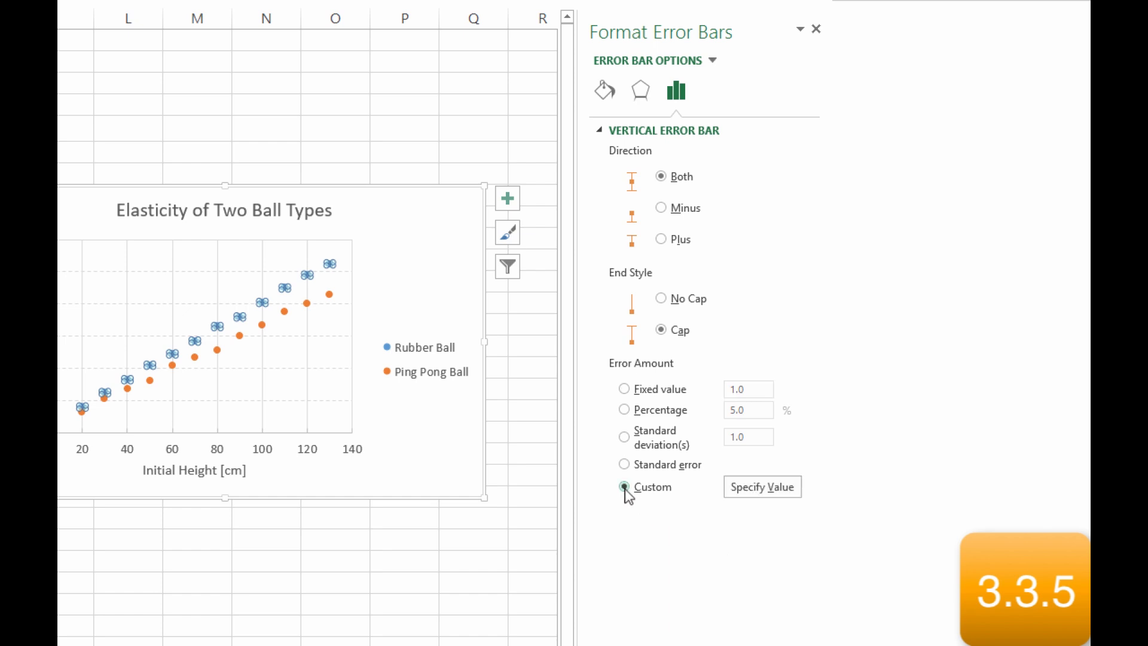
click(747, 487)
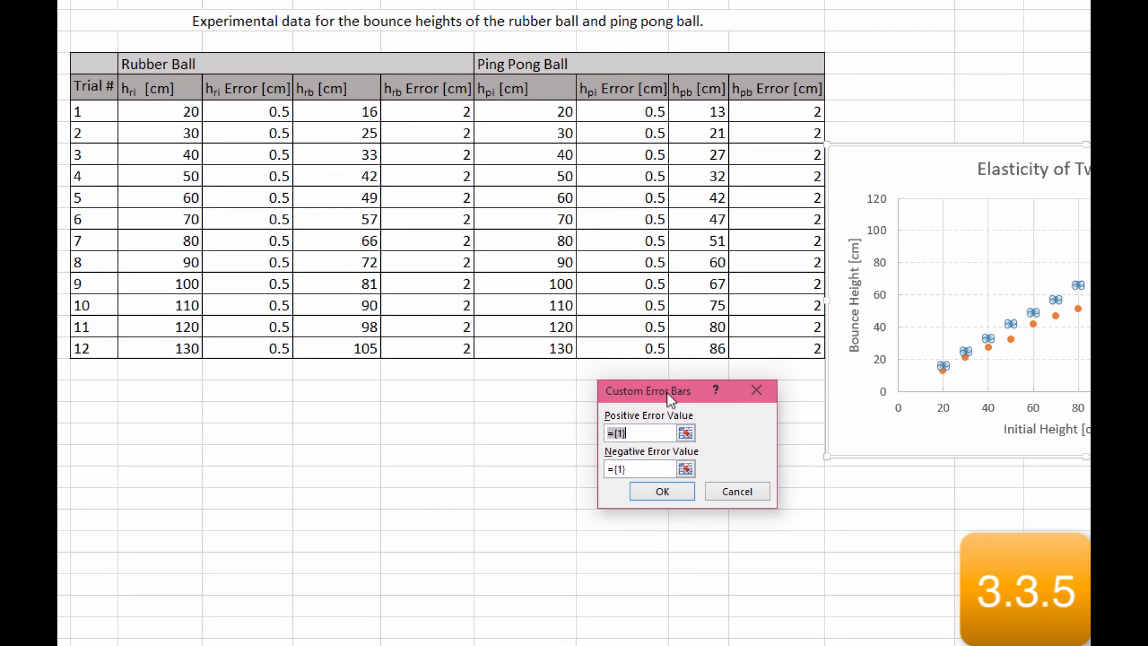
mouse_move(671, 395)
mouse_down()
mouse_move(628, 393)
mouse_move(652, 400)
mouse_up()
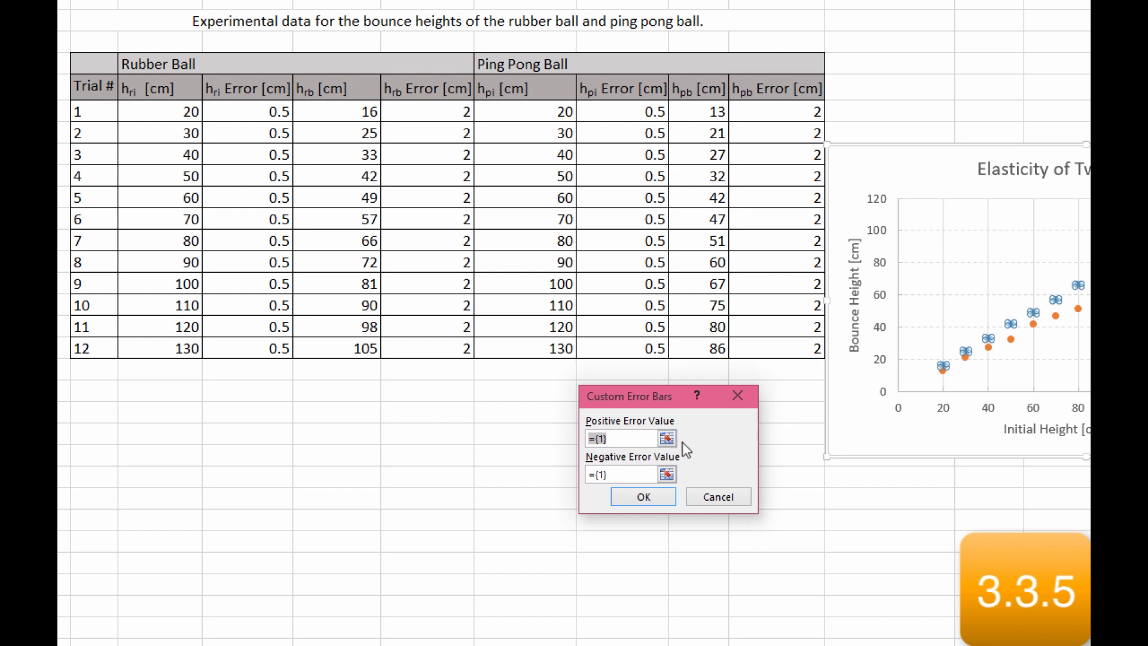
drag(619, 437, 597, 437)
click(668, 439)
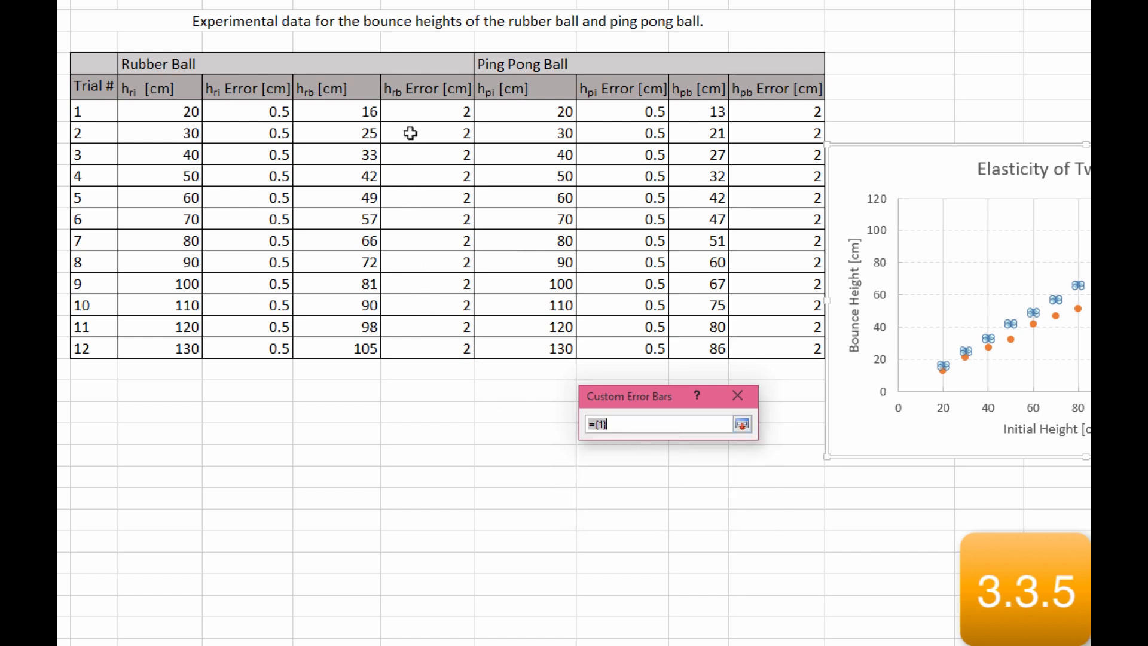
drag(411, 115, 449, 345)
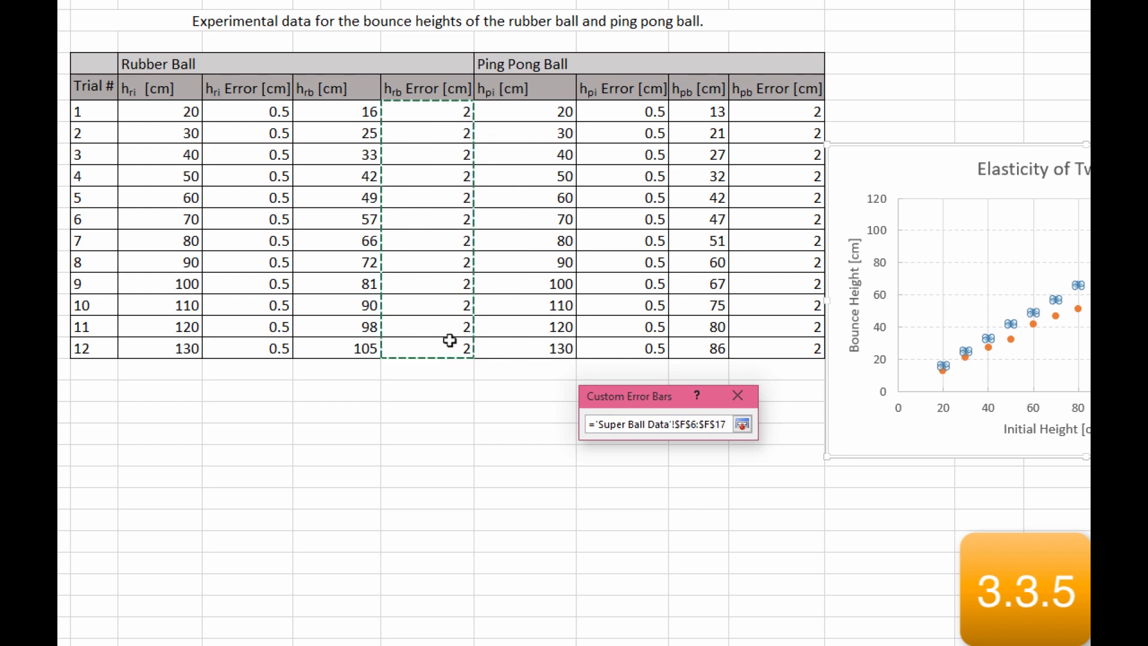
key(Return)
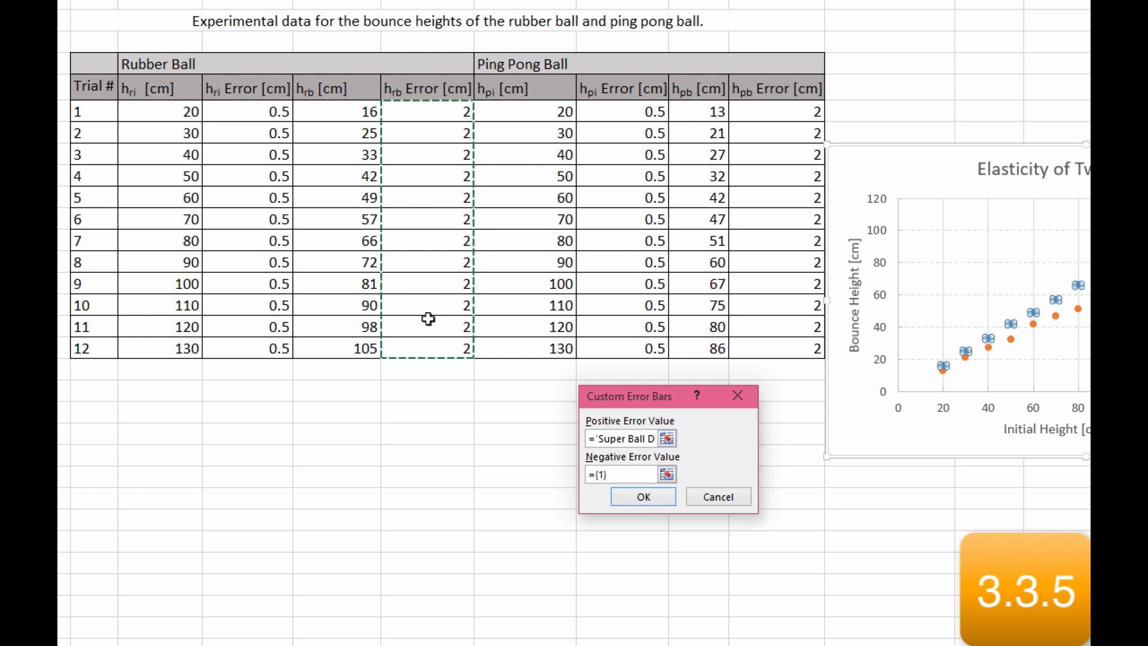
click(665, 472)
drag(467, 113, 440, 347)
key(Return)
click(625, 495)
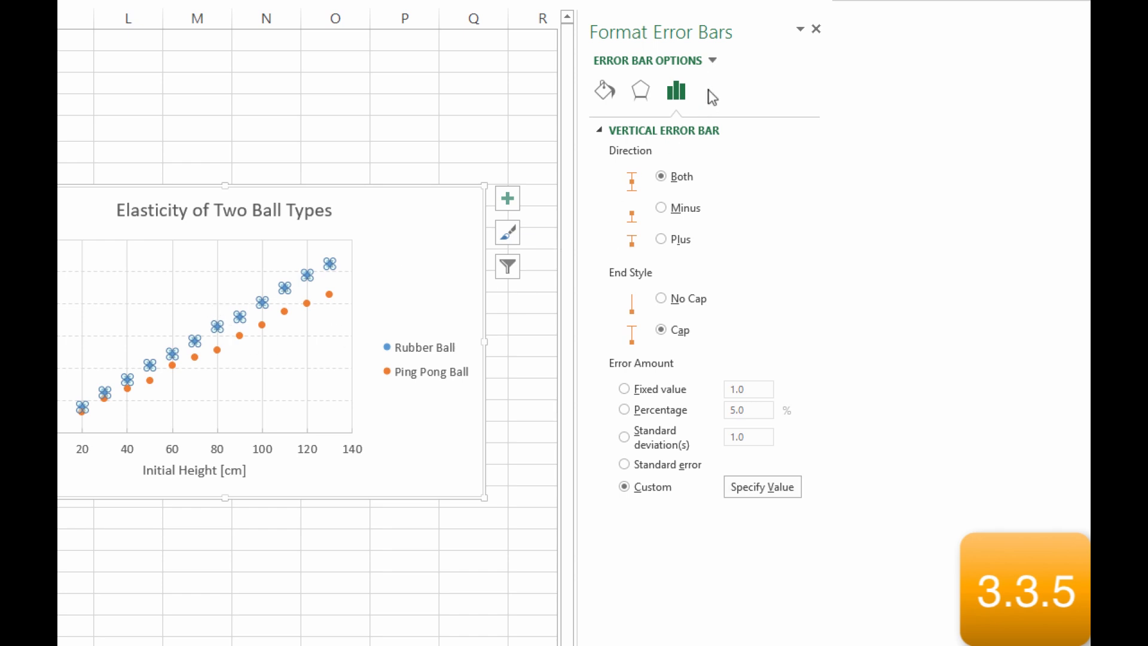
Open the formatting options for the Rubber Ball series' X error bars.
click(713, 61)
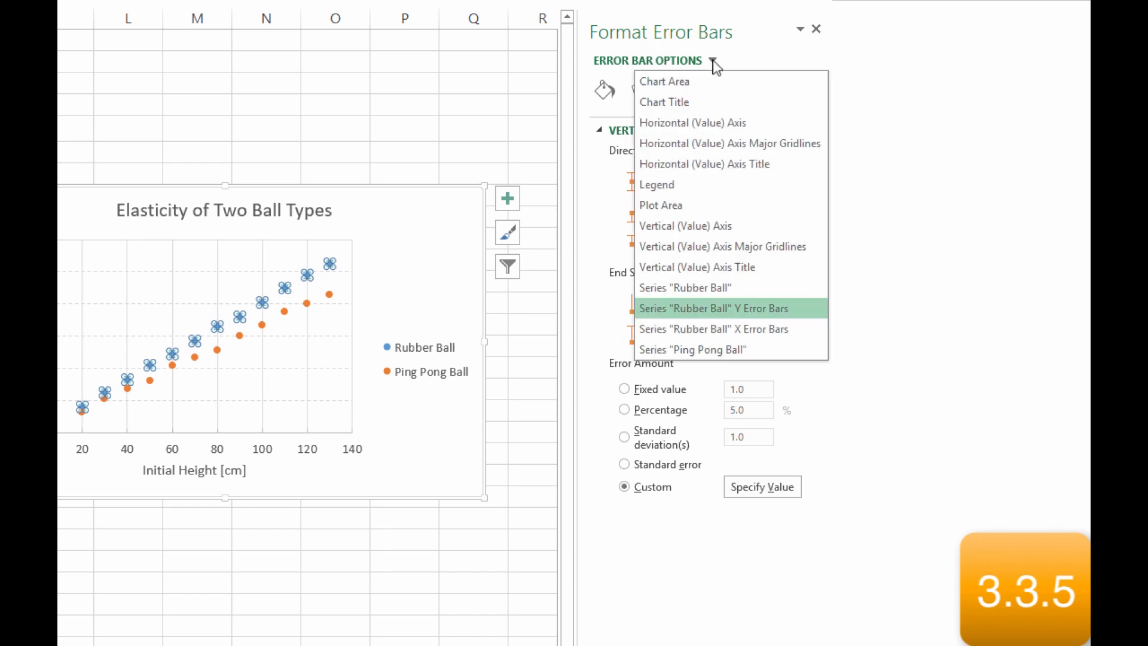
click(753, 330)
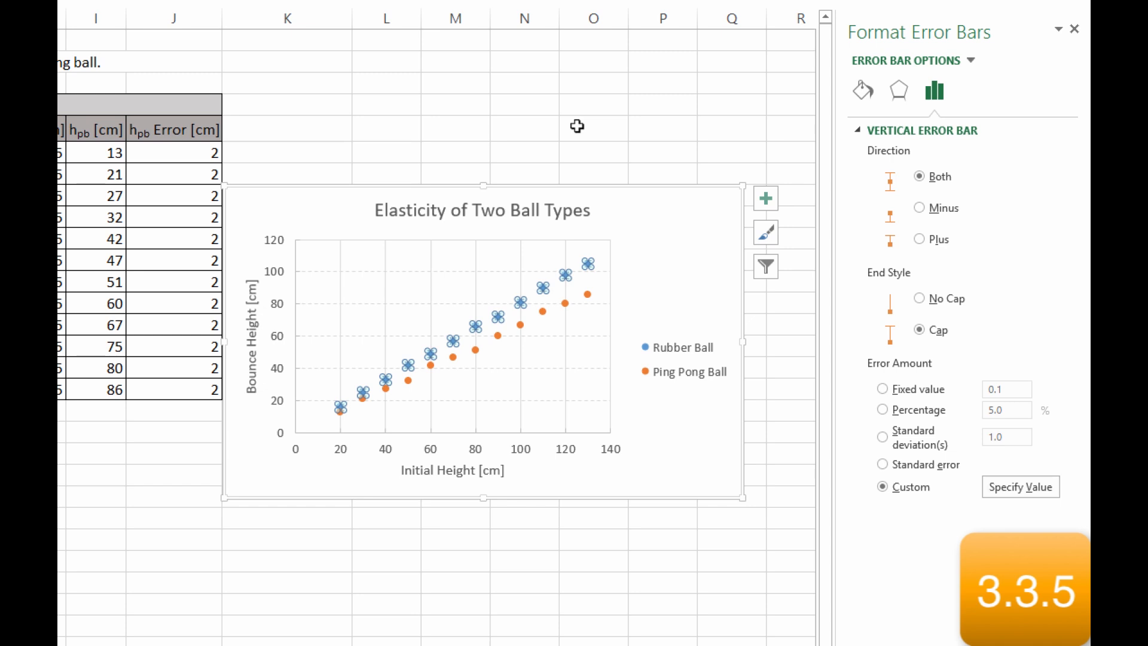
click(577, 126)
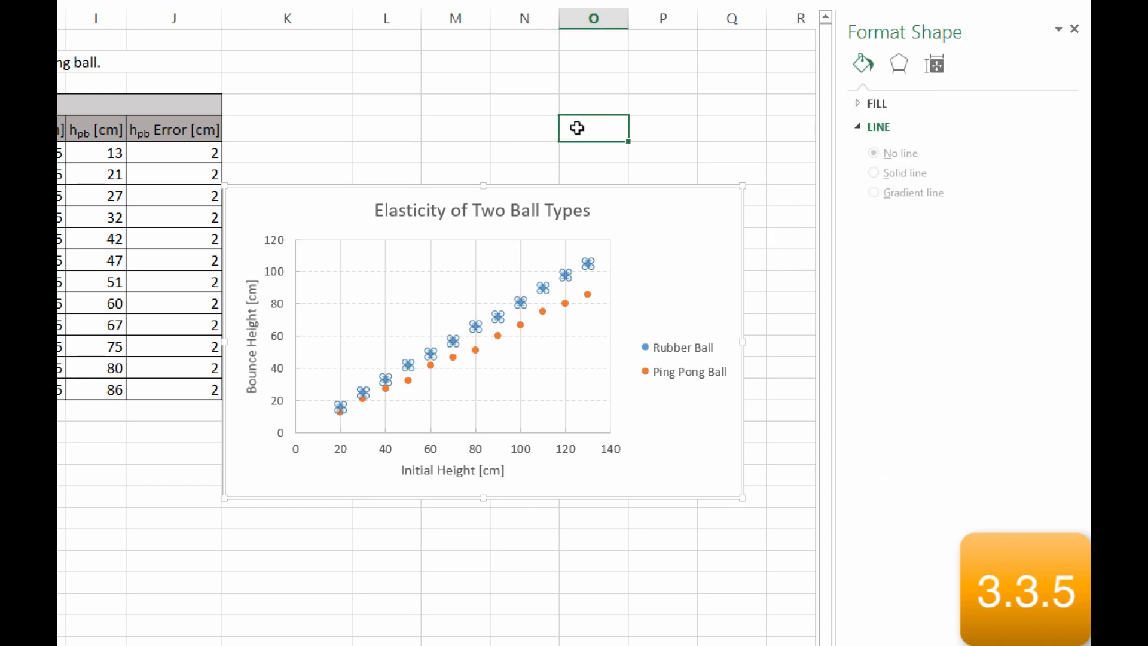
Reduce the built-in marker size of the Rubber Ball data series.
right_click(541, 292)
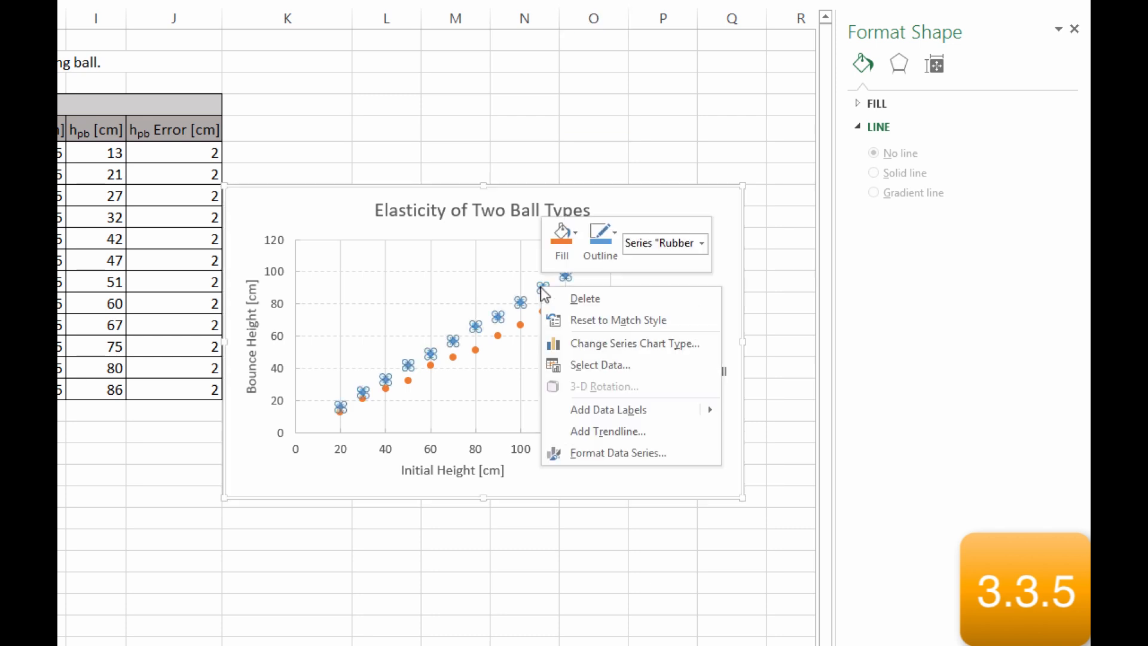
click(587, 453)
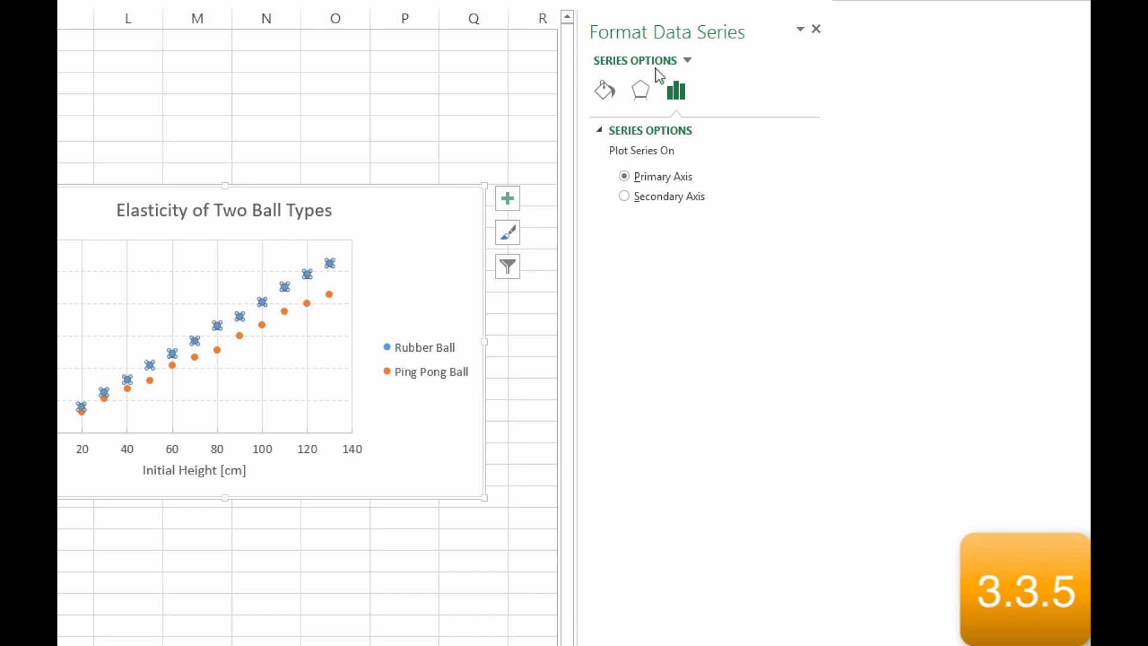
click(605, 99)
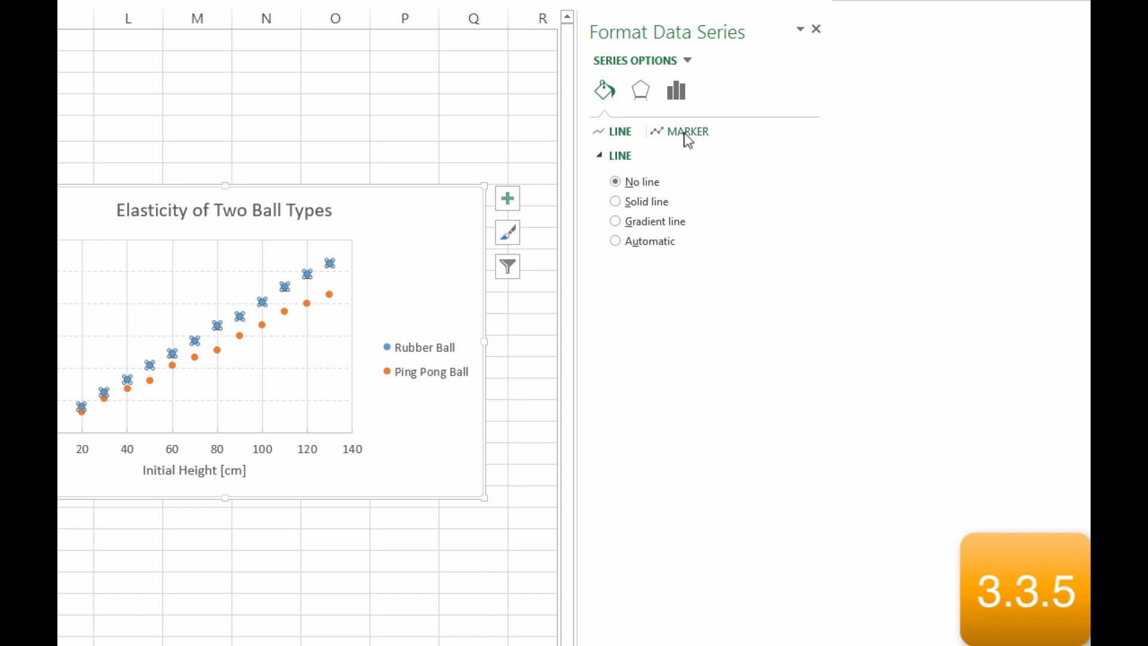
click(685, 134)
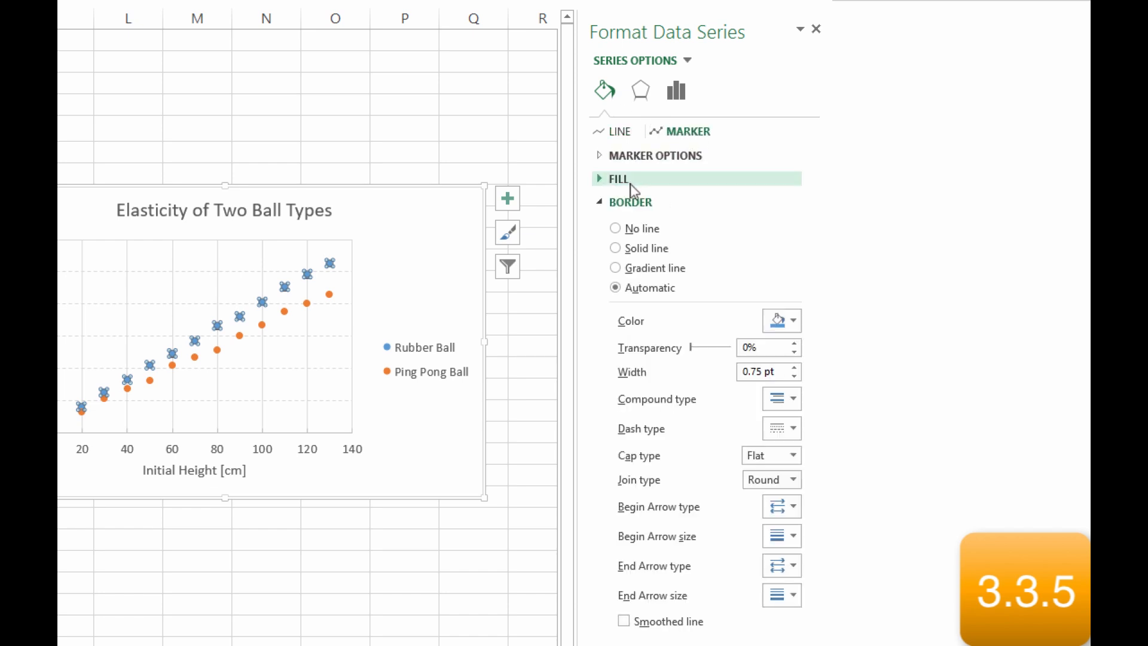
click(602, 158)
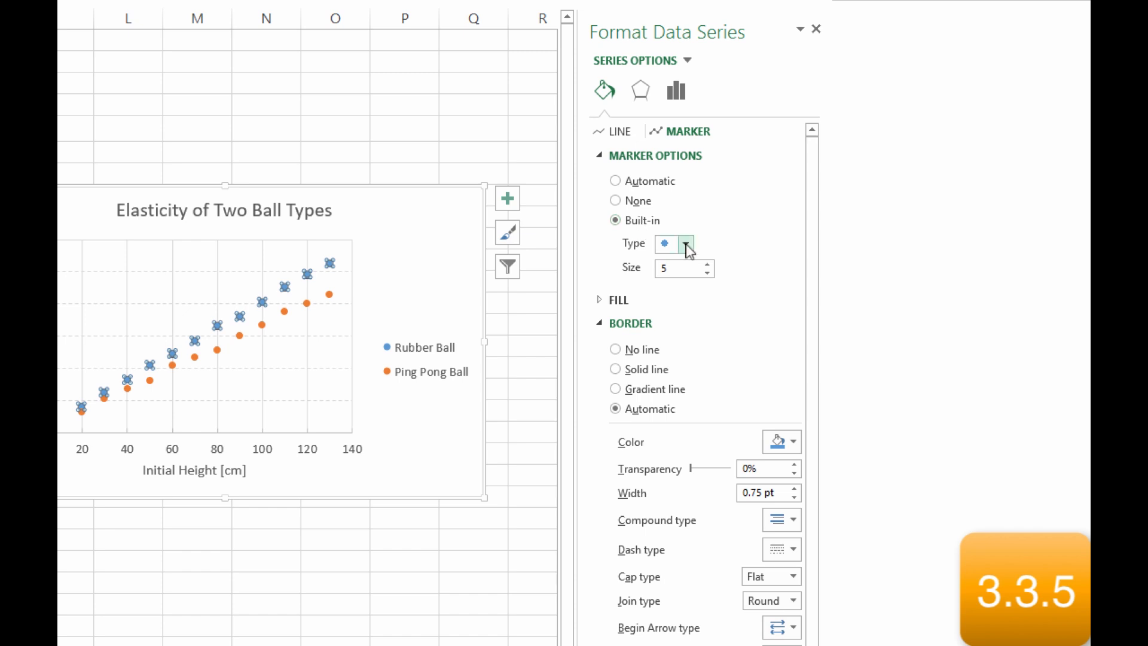
click(707, 272)
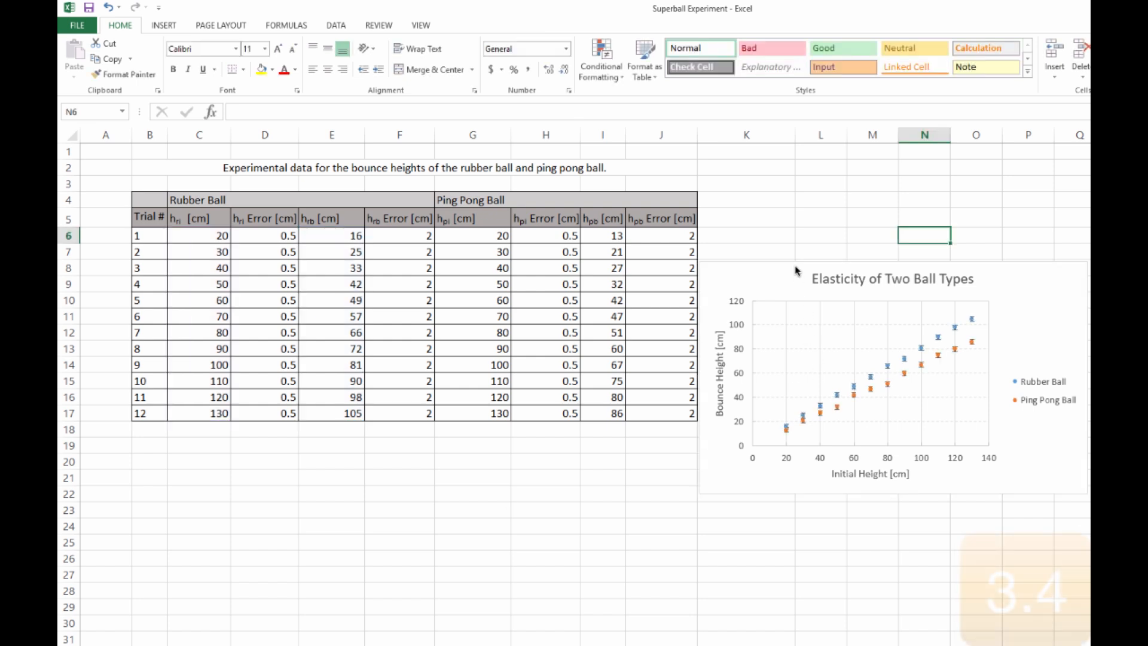
Copy the finished chart into the Word document as a picture below heading 1.1 "Elasticity of Two Ball Types".
click(796, 269)
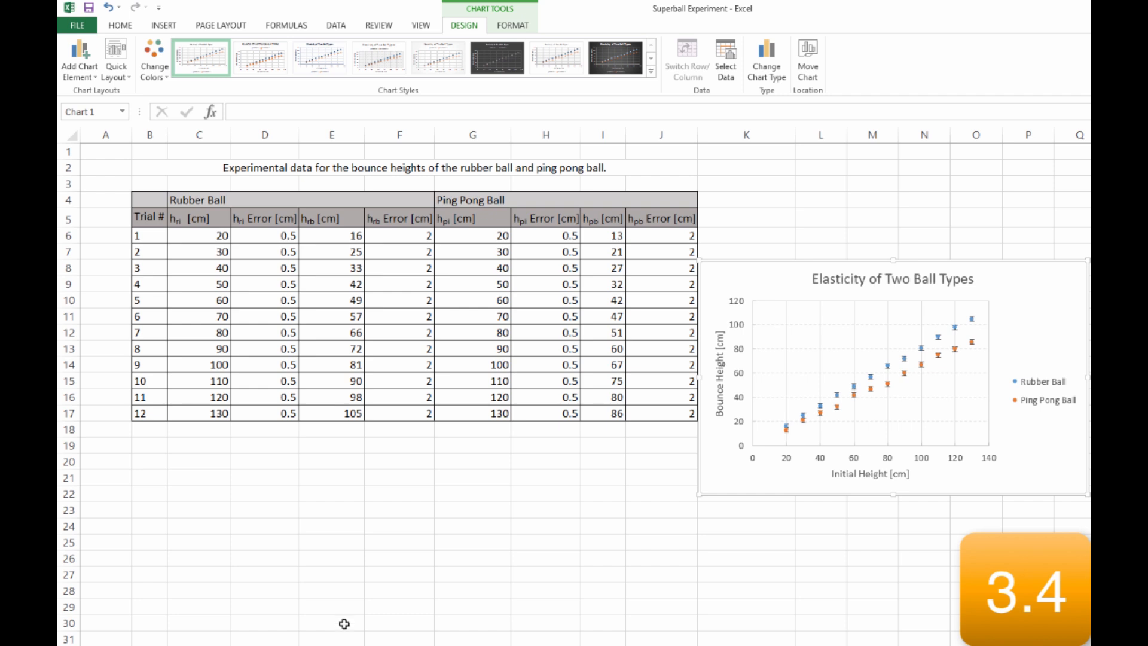
key(alt+Tab)
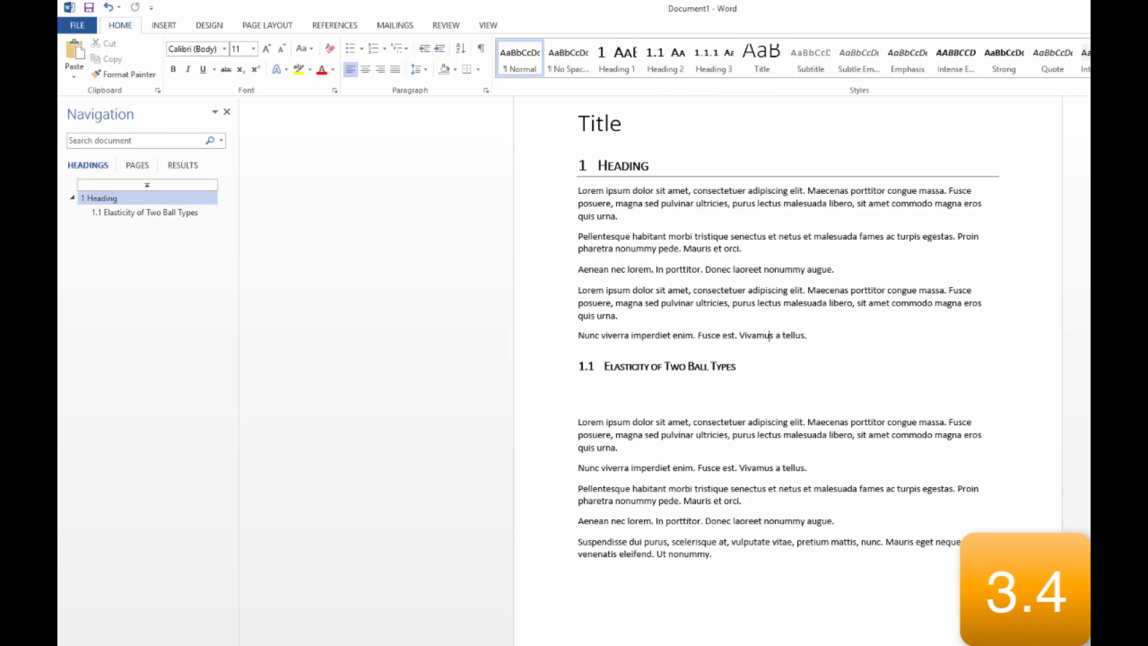
click(601, 390)
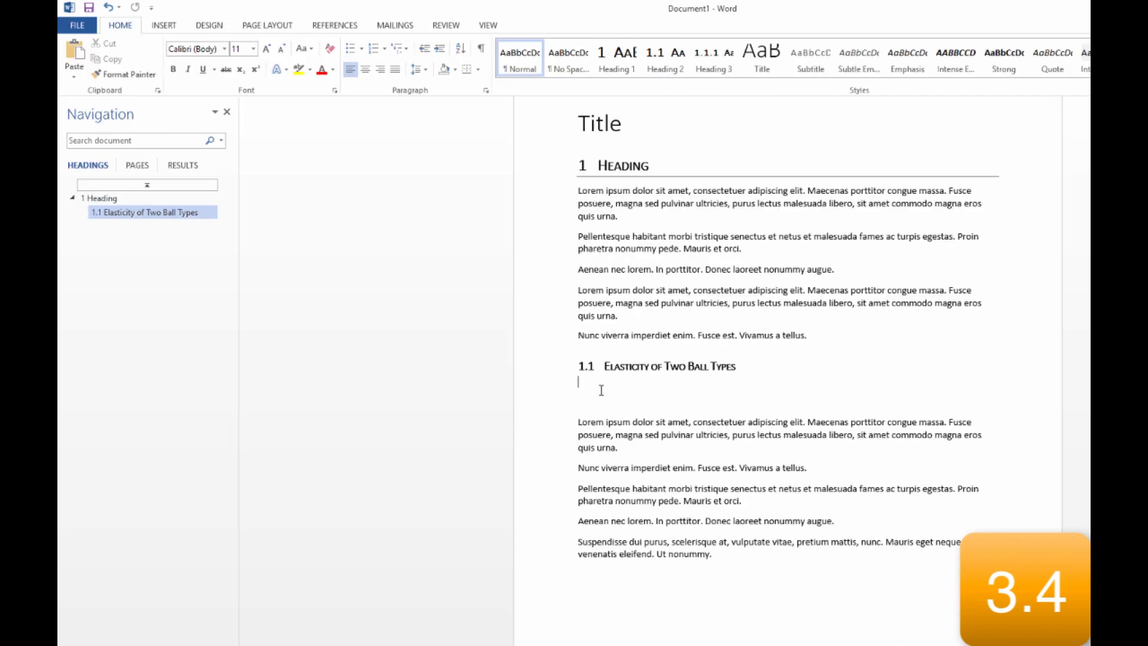
right_click(343, 206)
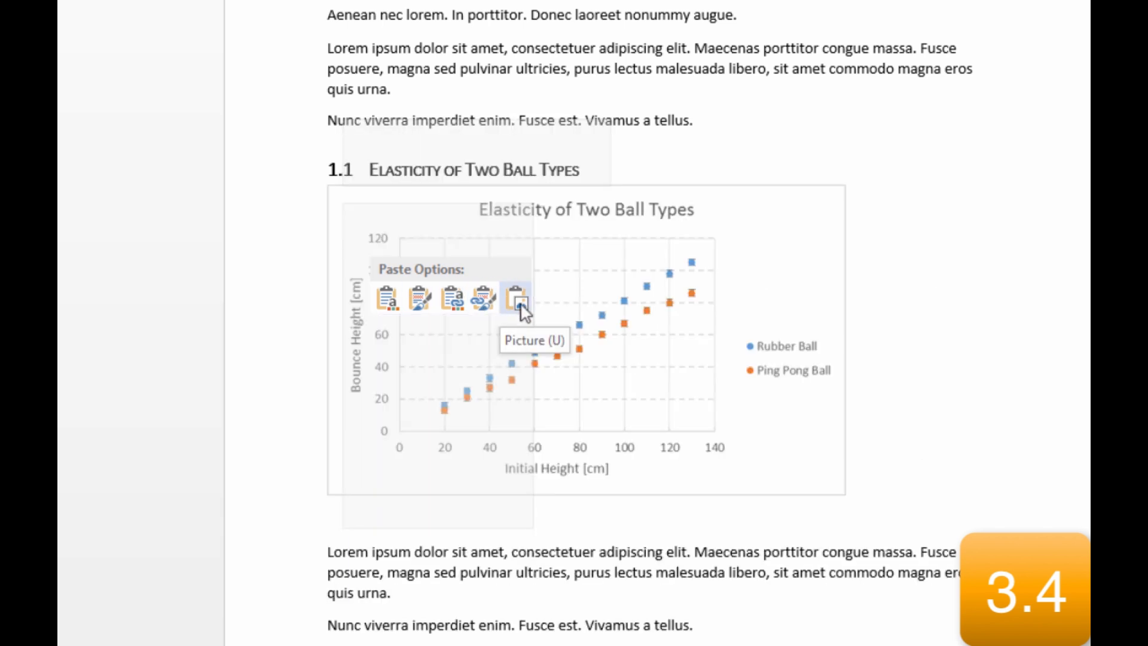
click(522, 308)
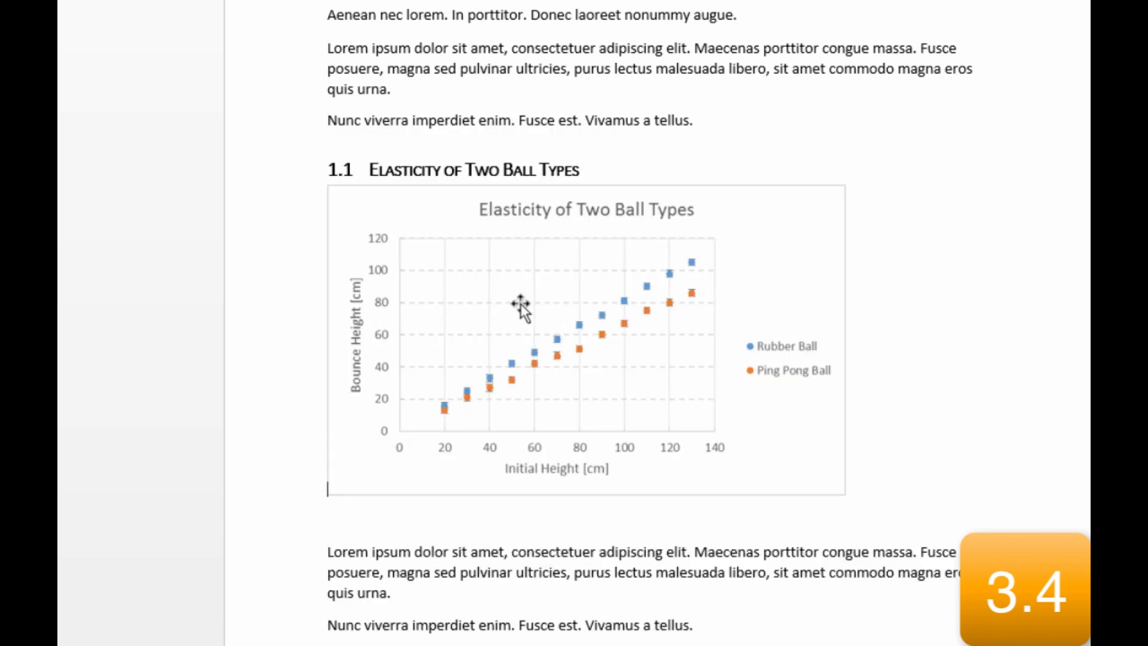